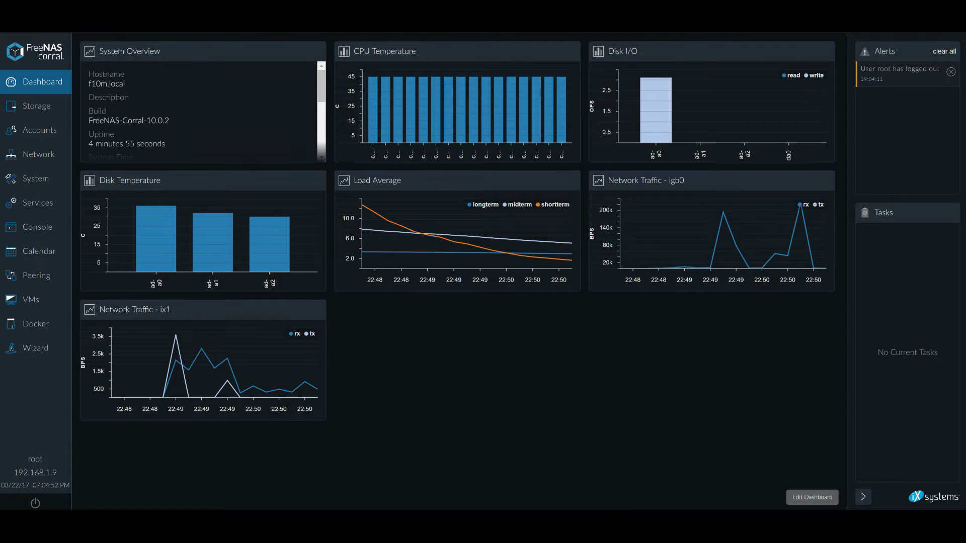
- View the settings of the Docker host gazda, such as its CPU cores, memory and datastore
{"action": "left_click", "coordinate": [35, 323]}
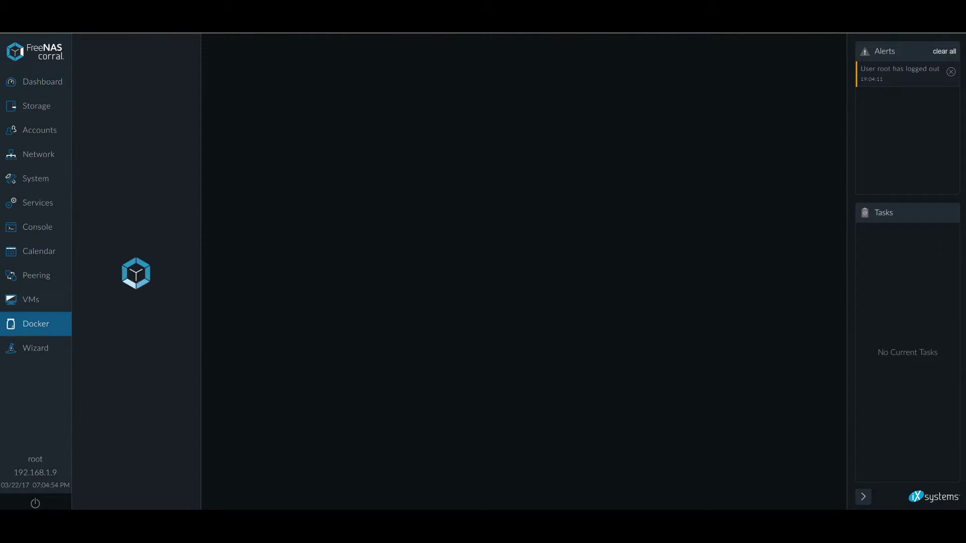
{"action": "left_click", "coordinate": [104, 93]}
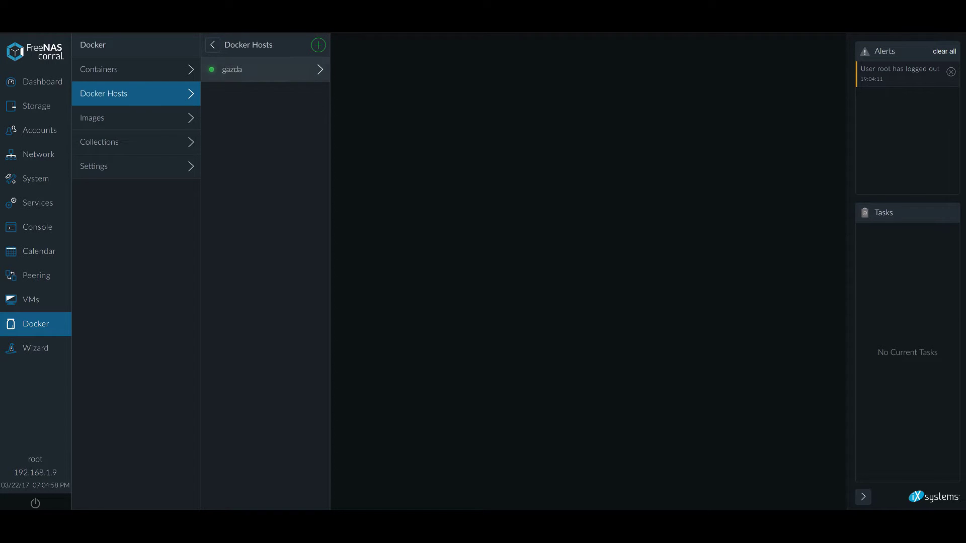
{"action": "left_click", "coordinate": [265, 69]}
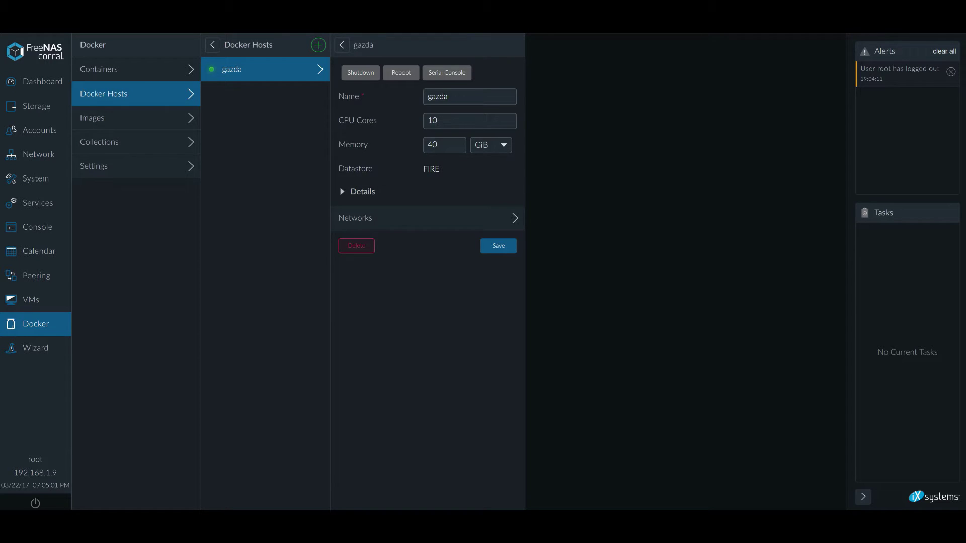
{"action": "left_click", "coordinate": [136, 94]}
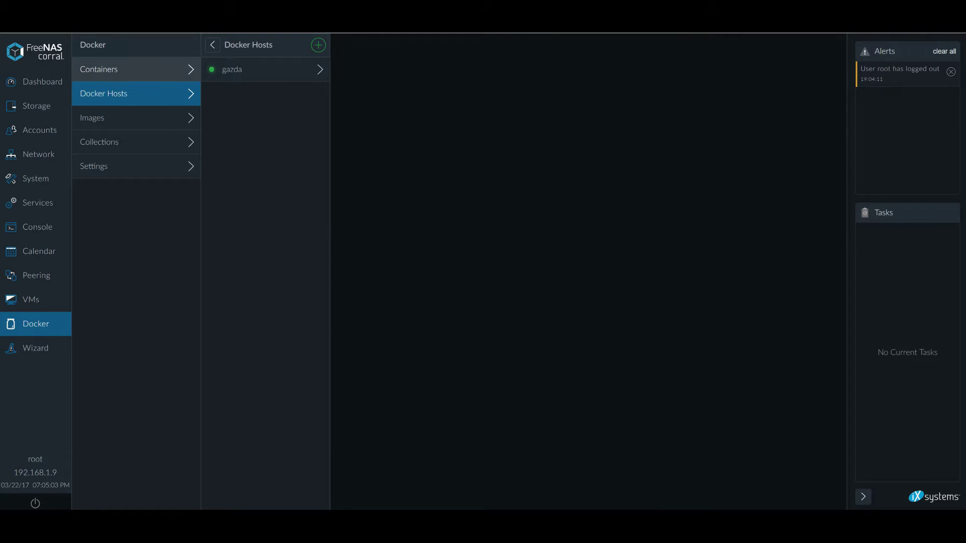
- Open the form for a new Docker container from the freenas collection and bring up the teamspeak image's readme
{"action": "left_click", "coordinate": [136, 70]}
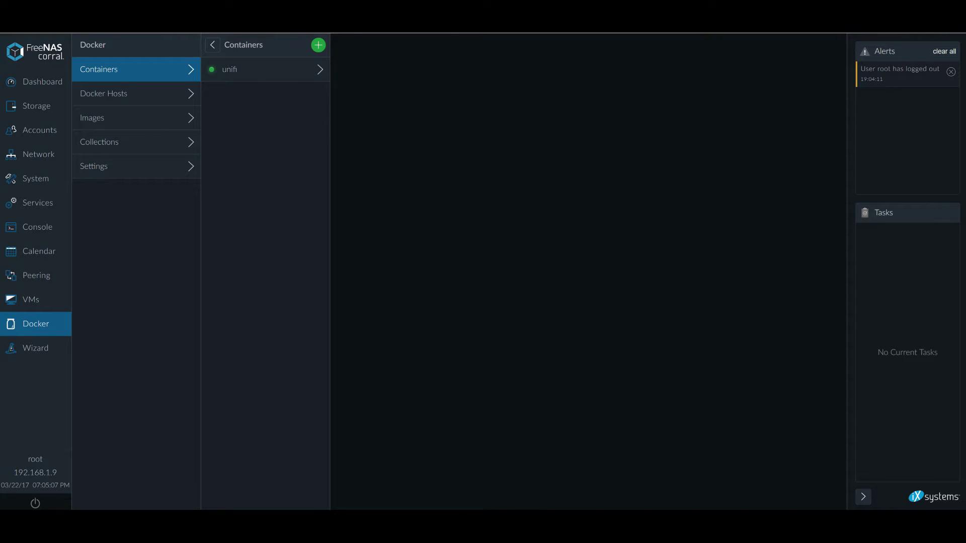
{"action": "left_click", "coordinate": [318, 45]}
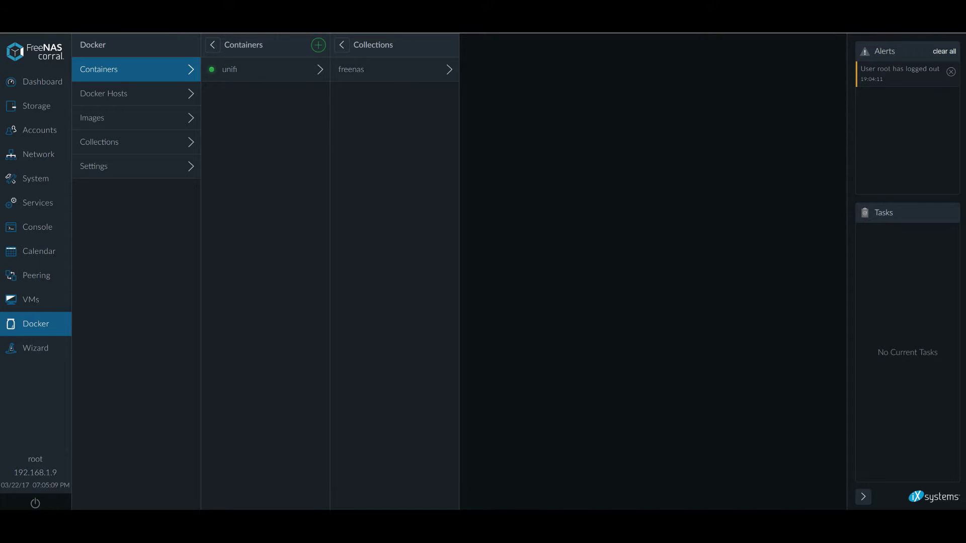
{"action": "left_click", "coordinate": [394, 69]}
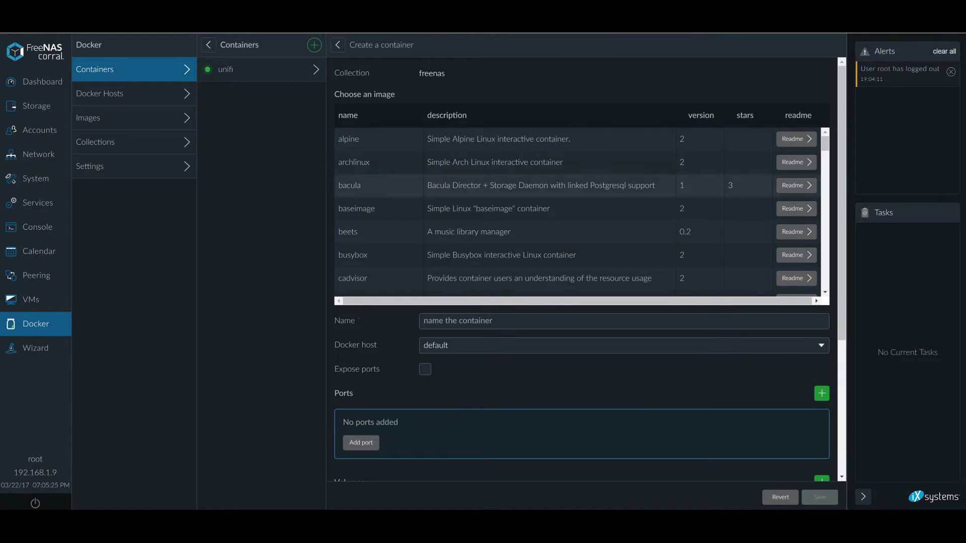
{"action": "scroll", "coordinate": [579, 212], "scroll_direction": "down", "scroll_amount": 10}
{"action": "scroll", "coordinate": [579, 211], "scroll_direction": "down", "scroll_amount": 10}
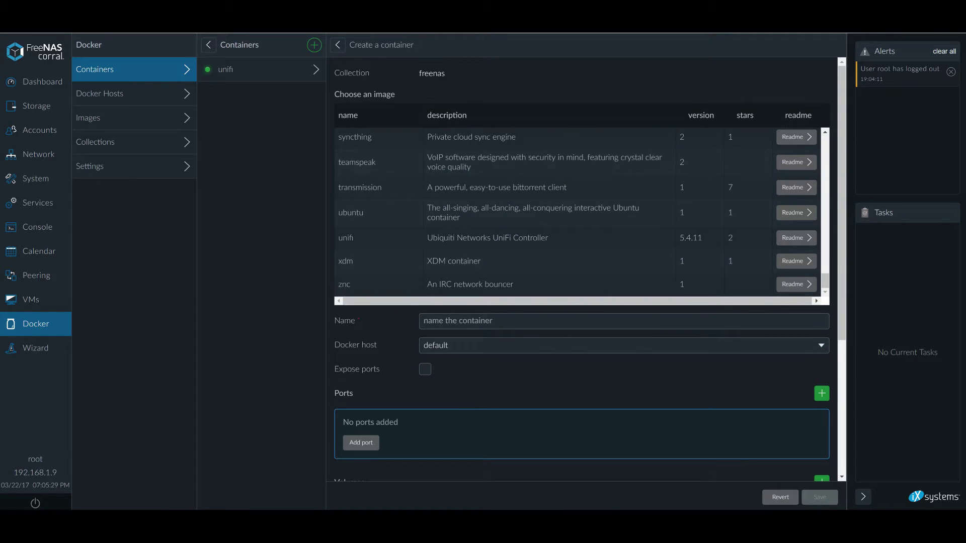
{"action": "left_click", "coordinate": [796, 162]}
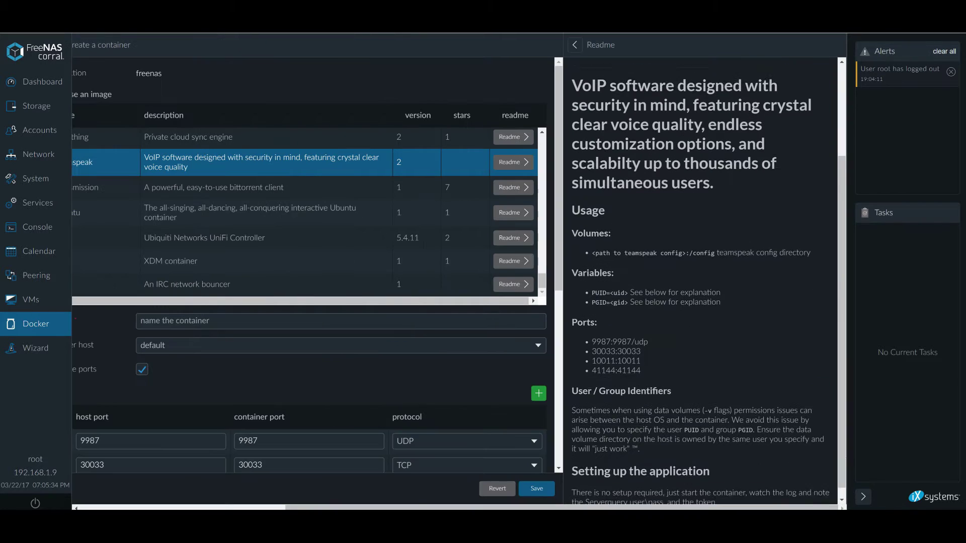
- Read the teamspeak readme's notes on the config volume, the PUID and PGID variables, user/group identifiers and application setup
{"action": "scroll", "coordinate": [704, 282], "scroll_direction": "down", "scroll_amount": 1}
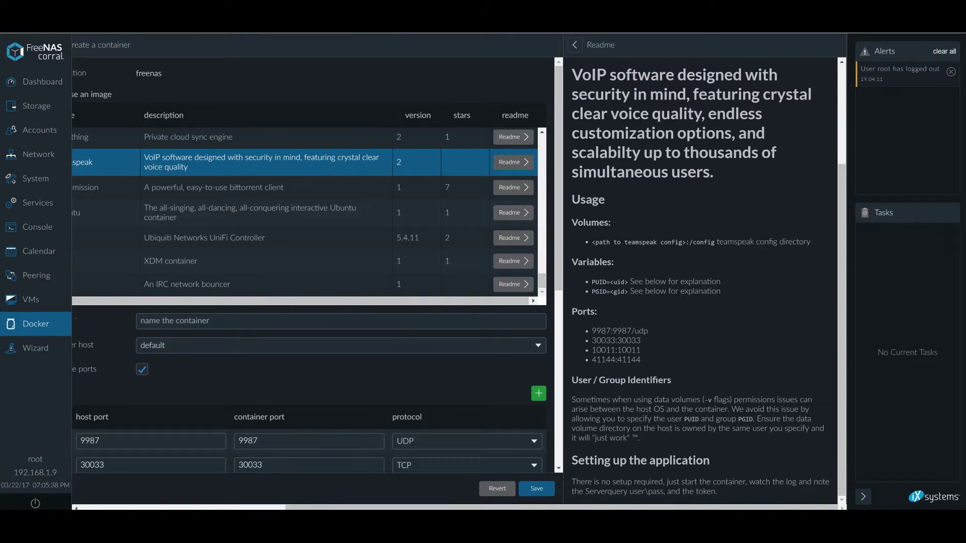
{"action": "left_click_drag", "start_coordinate": [624, 242], "coordinate": [810, 242]}
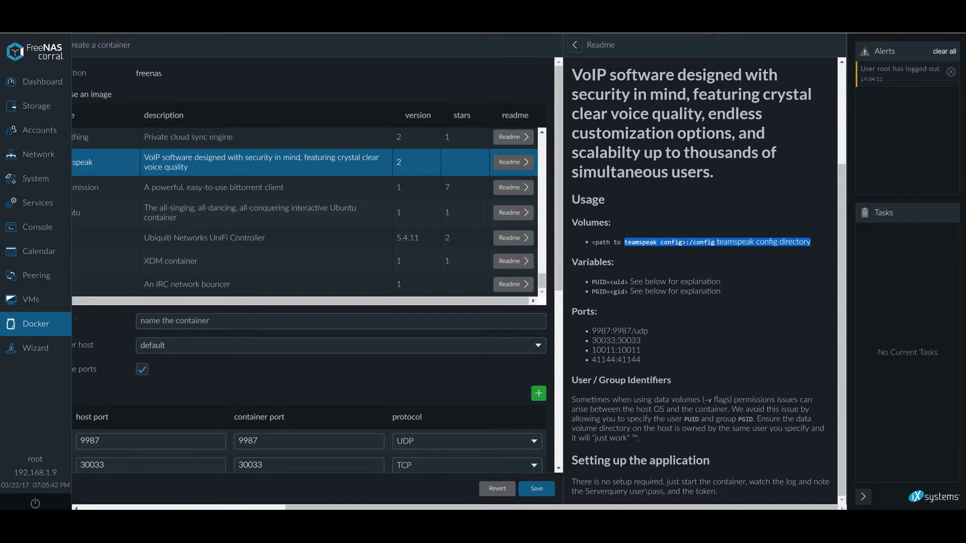
{"action": "left_click", "coordinate": [811, 243]}
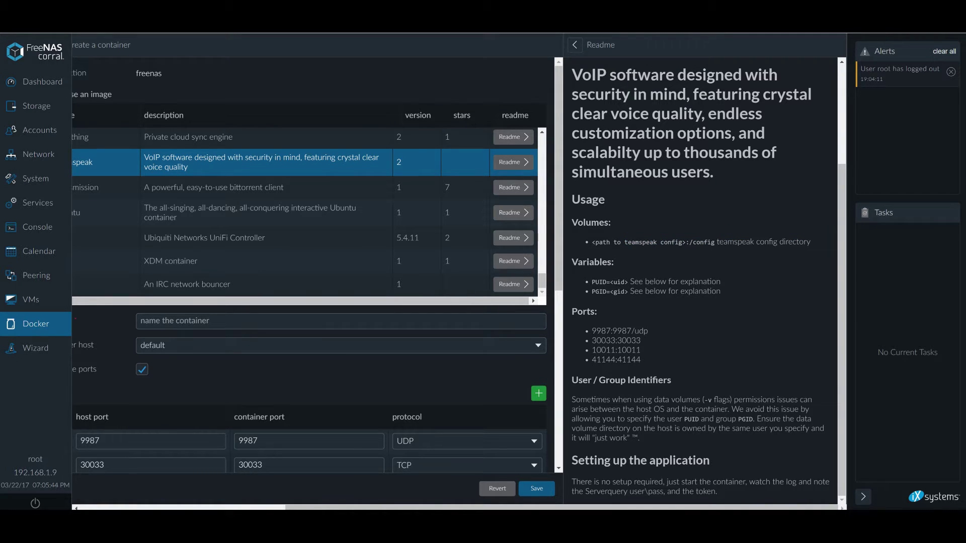
{"action": "left_click_drag", "start_coordinate": [664, 242], "coordinate": [728, 242]}
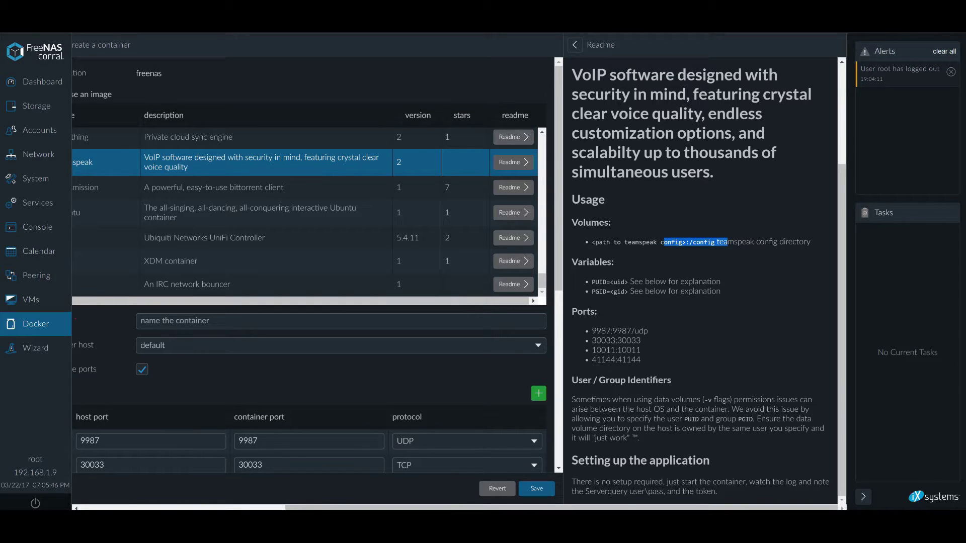
{"action": "left_click", "coordinate": [727, 243]}
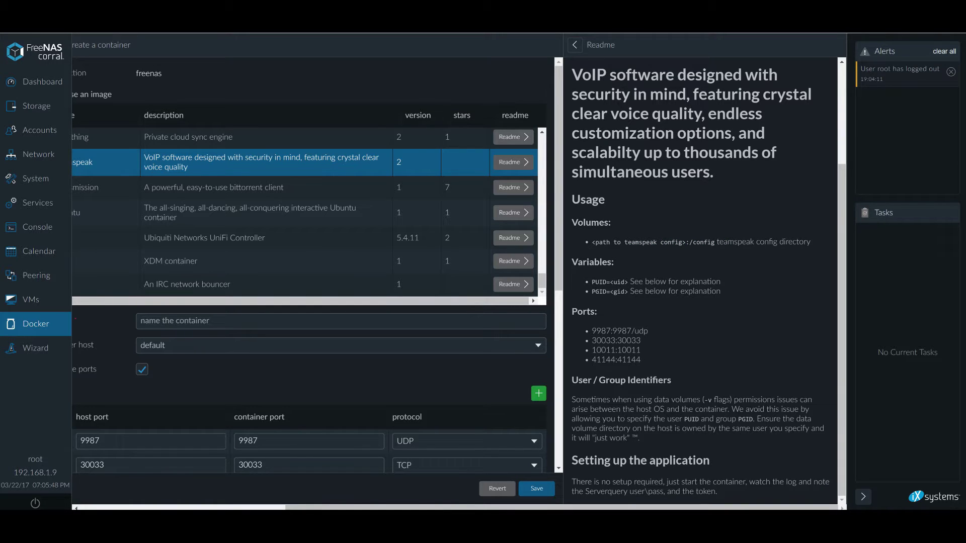
{"action": "left_click_drag", "start_coordinate": [595, 281], "coordinate": [606, 292]}
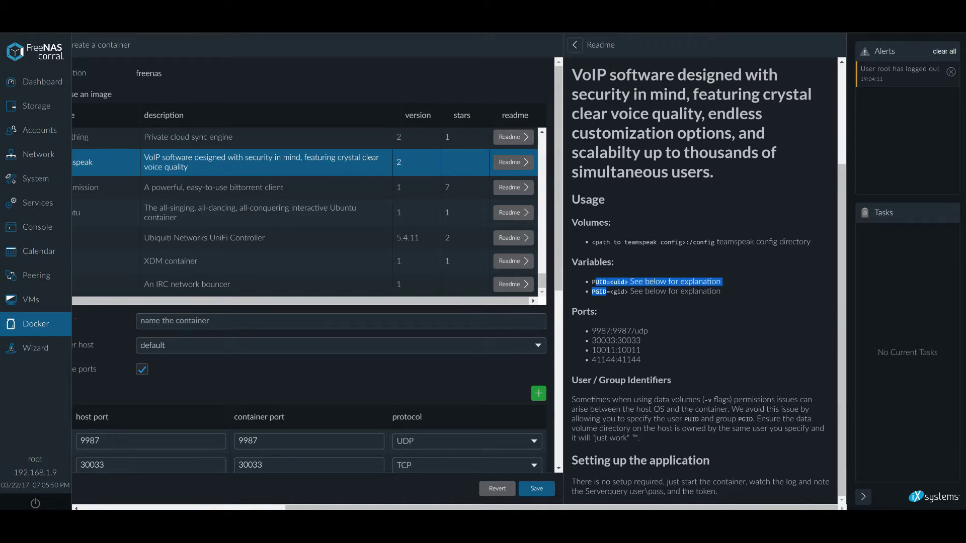
{"action": "left_click", "coordinate": [607, 292]}
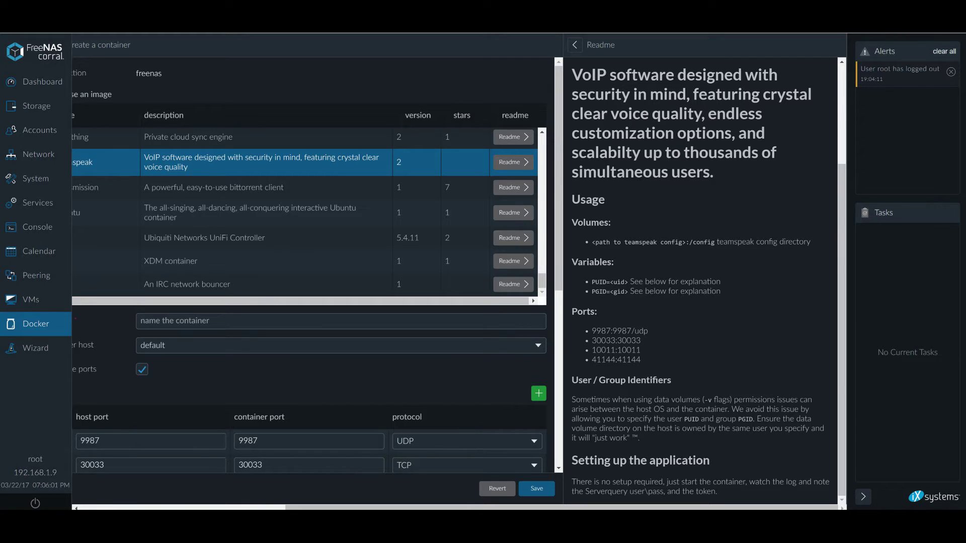
{"action": "left_click_drag", "start_coordinate": [641, 400], "coordinate": [738, 419]}
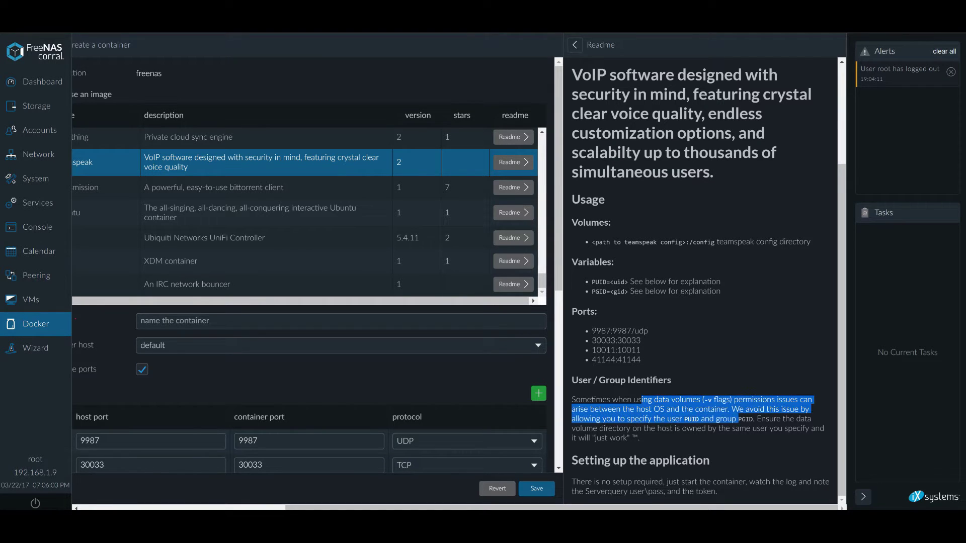
{"action": "left_click", "coordinate": [738, 419]}
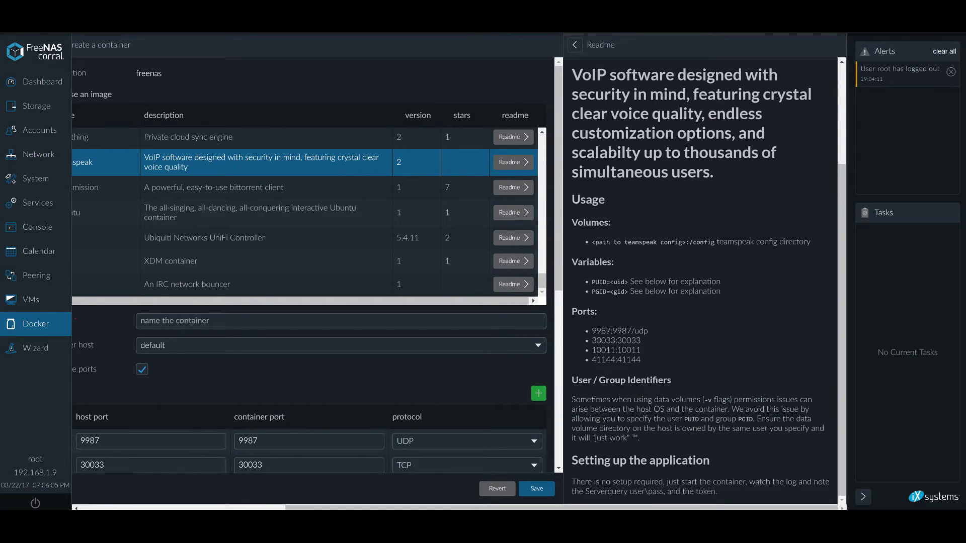
{"action": "left_click_drag", "start_coordinate": [732, 409], "coordinate": [754, 419]}
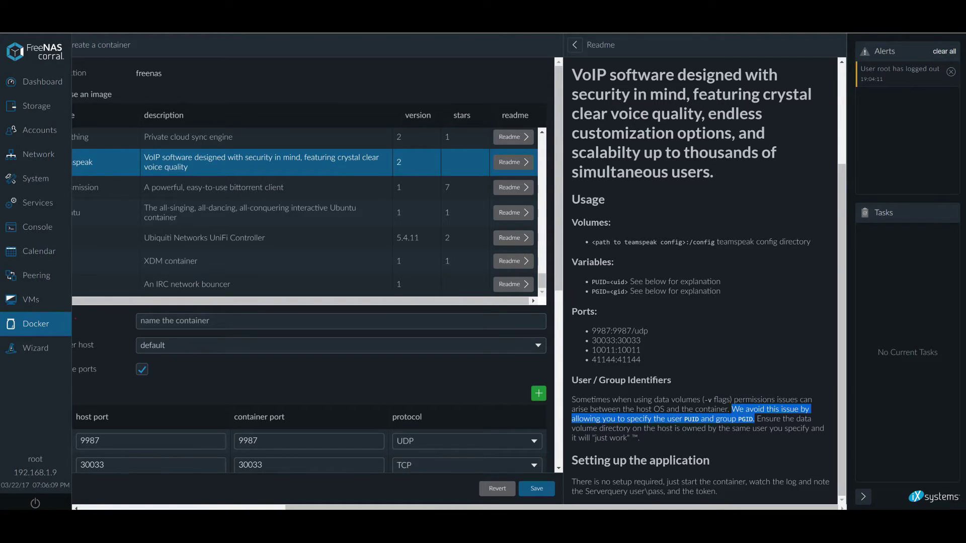
{"action": "left_click_drag", "start_coordinate": [754, 419], "coordinate": [748, 419]}
{"action": "left_click_drag", "start_coordinate": [594, 482], "coordinate": [706, 481]}
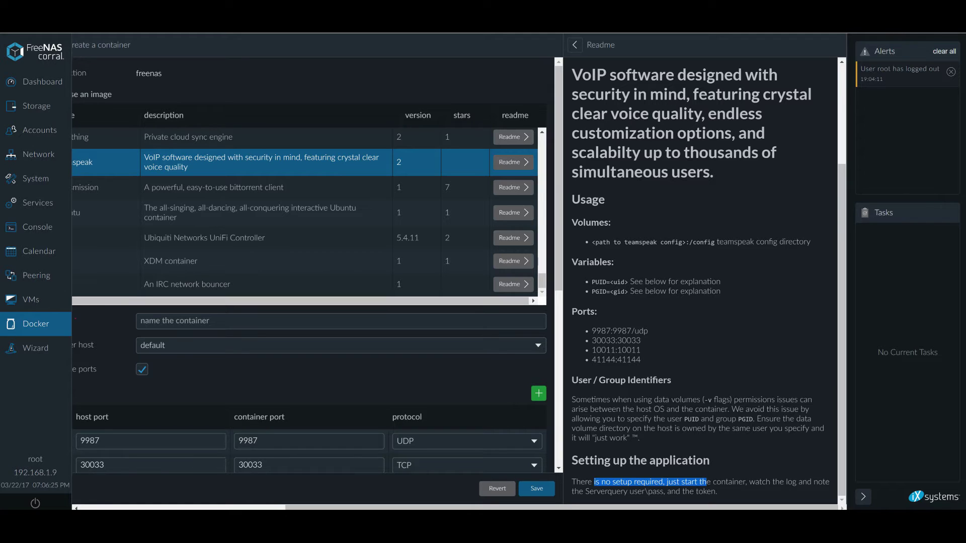
{"action": "left_click_drag", "start_coordinate": [779, 481], "coordinate": [717, 492]}
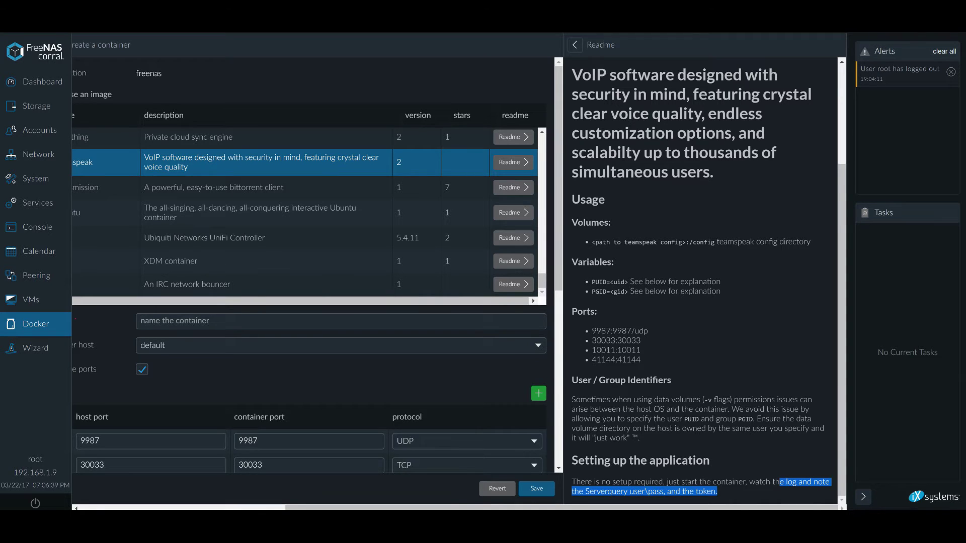
- Start a new user account and set its user ID to 1004
{"action": "left_click", "coordinate": [39, 130]}
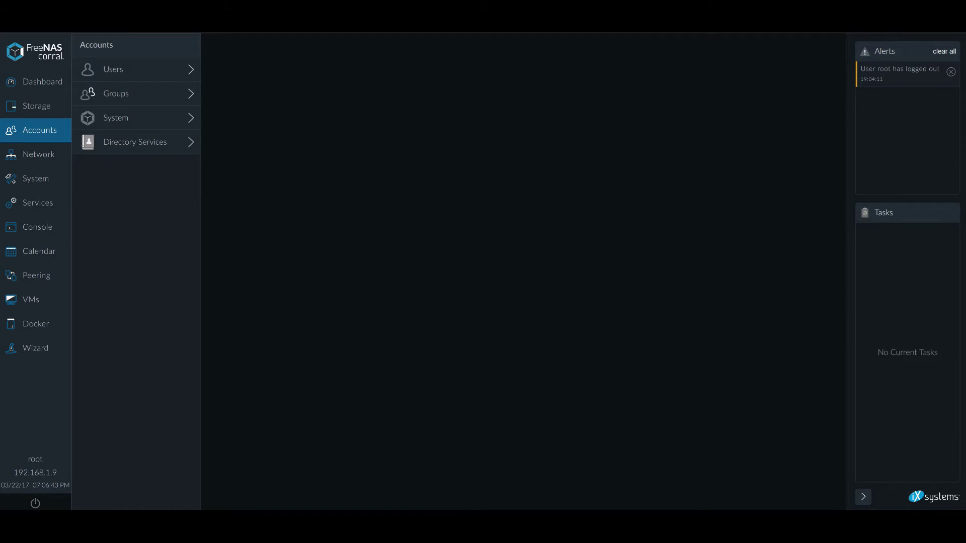
{"action": "left_click", "coordinate": [131, 69]}
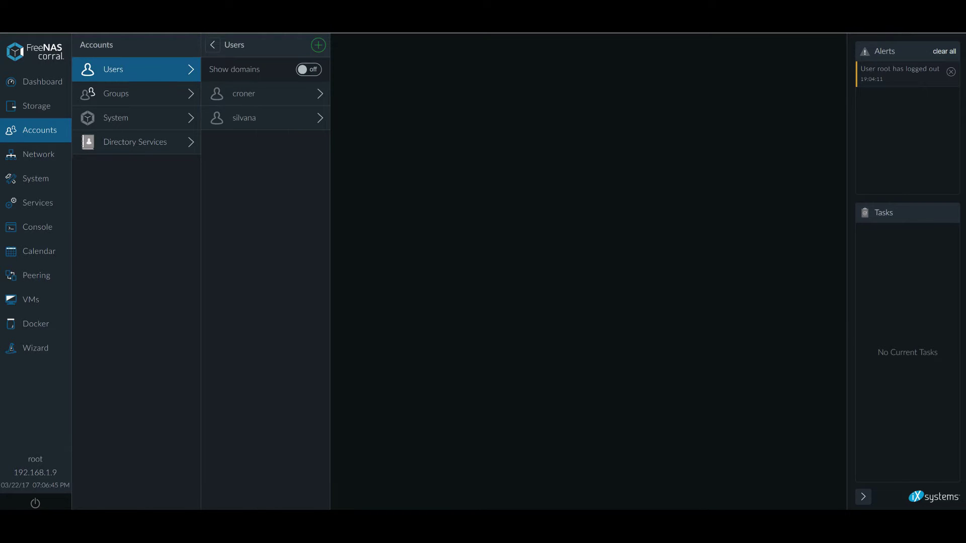
{"action": "left_click", "coordinate": [317, 44]}
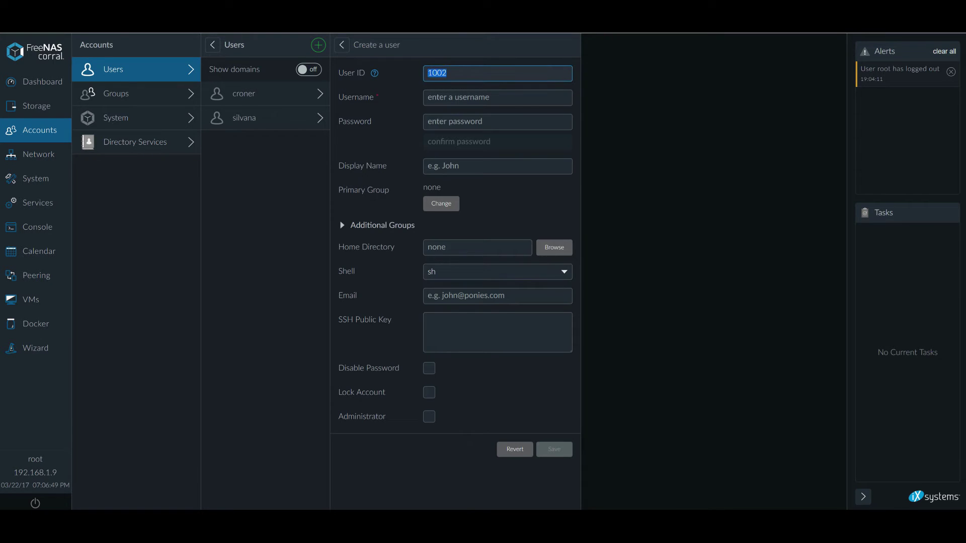
{"action": "left_click", "coordinate": [447, 73]}
{"action": "double_click", "coordinate": [437, 74]}
{"action": "type", "text": "1004"}
- Set the new user's username to speak, then enter and confirm the account password
{"action": "left_click", "coordinate": [428, 98]}
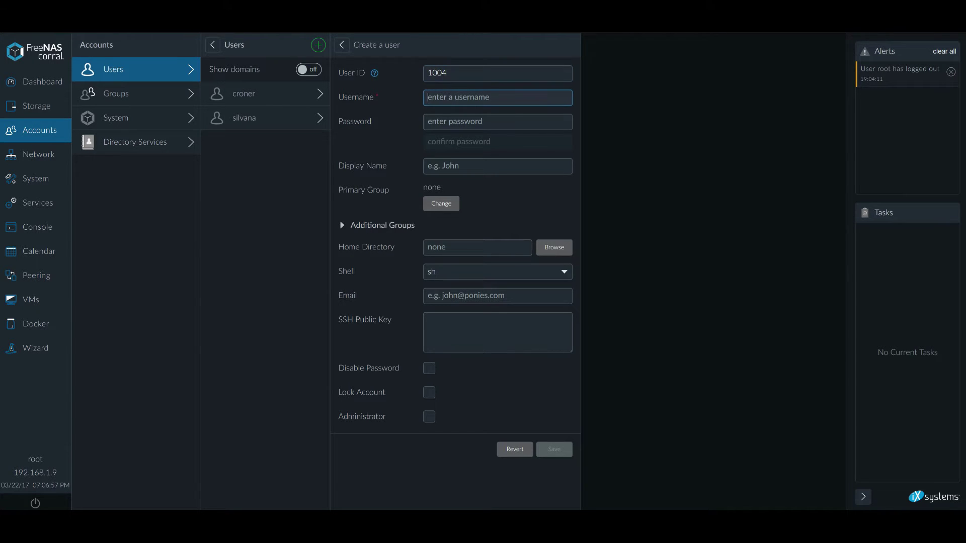
{"action": "type", "text": "S"}
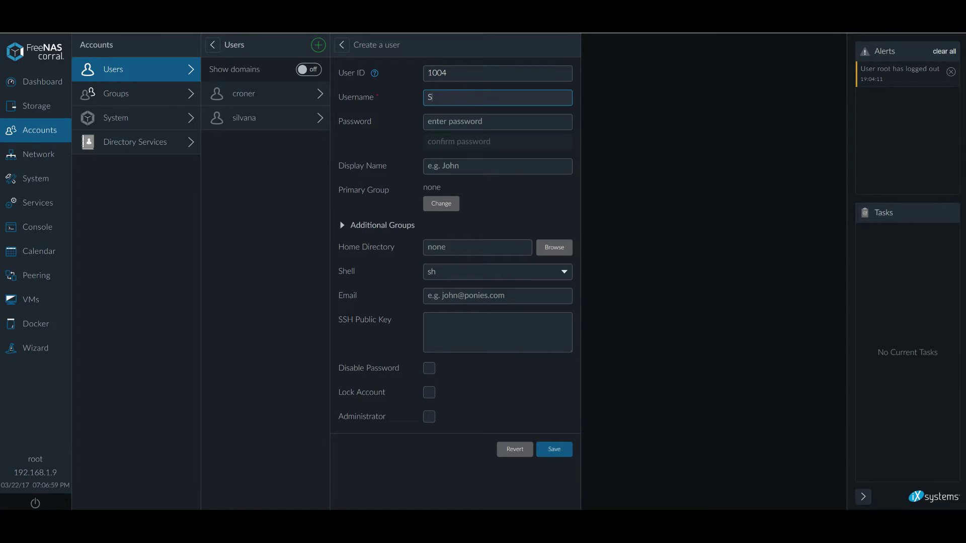
{"action": "key", "text": "BackSpace"}
{"action": "type", "text": "speak"}
{"action": "key", "text": "Tab"}
{"action": "type", "text": "********"}
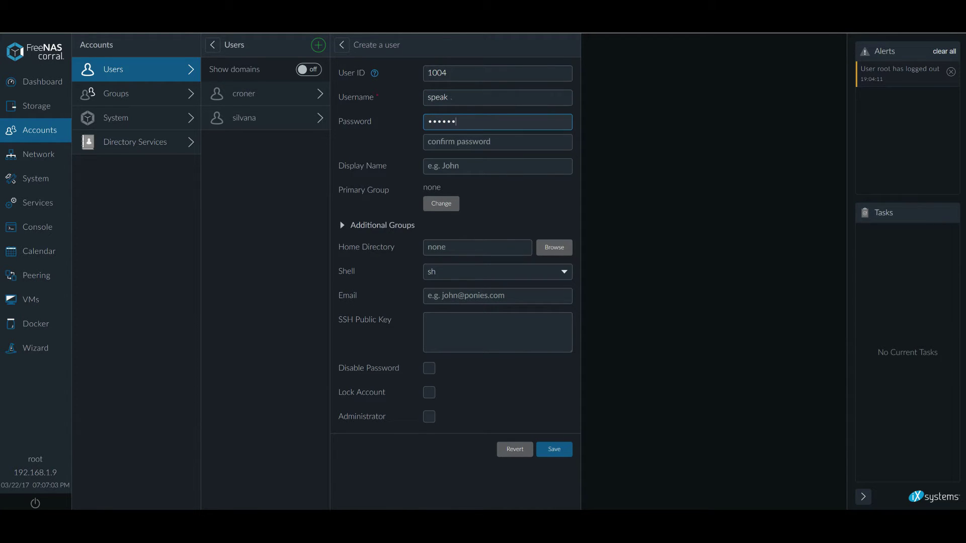
{"action": "key", "text": "Tab"}
{"action": "type", "text": "********"}
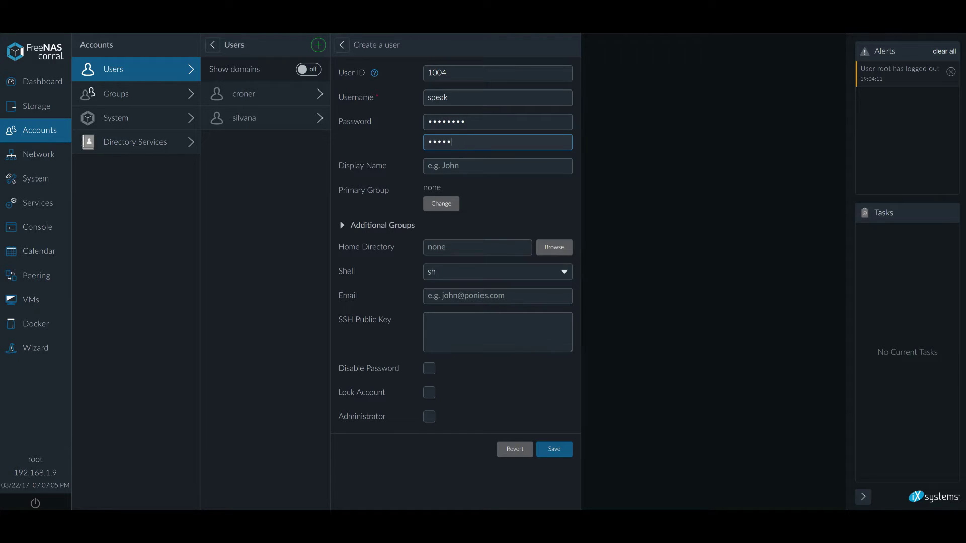
- Set the display name to "teamspeak looser" and choose the FIRE pool for the home directory, giving /mnt/FIRE/speak
{"action": "key", "text": "Tab"}
{"action": "type", "text": "team"}
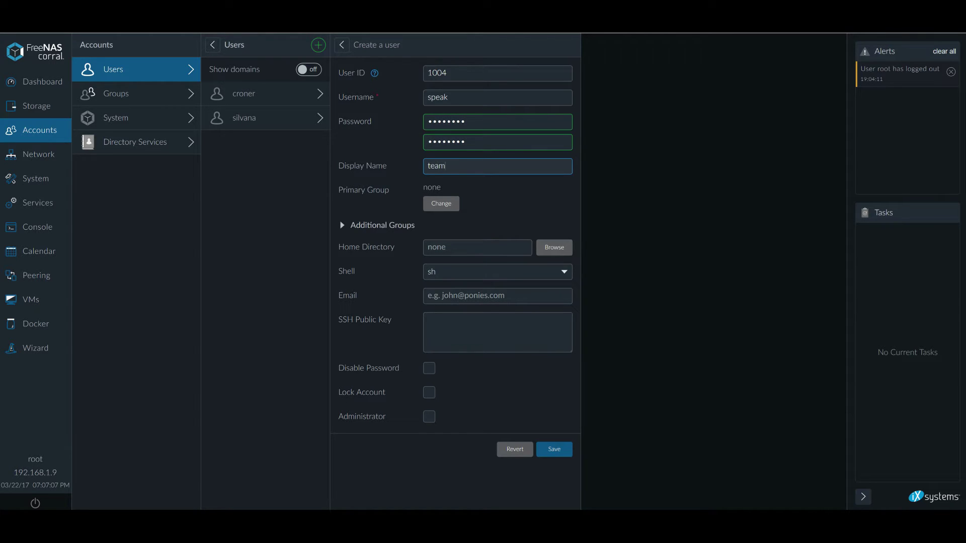
{"action": "type", "text": "speak looser"}
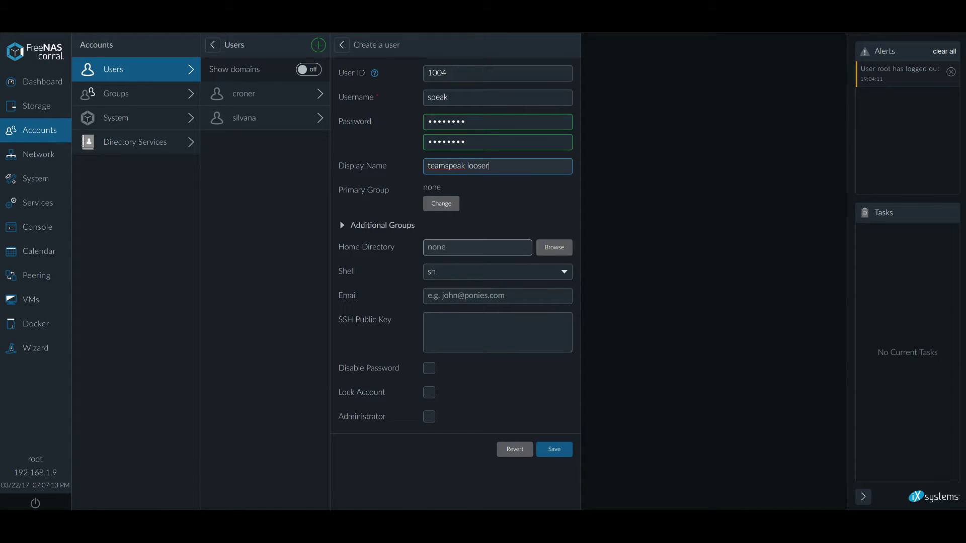
{"action": "left_click", "coordinate": [554, 247]}
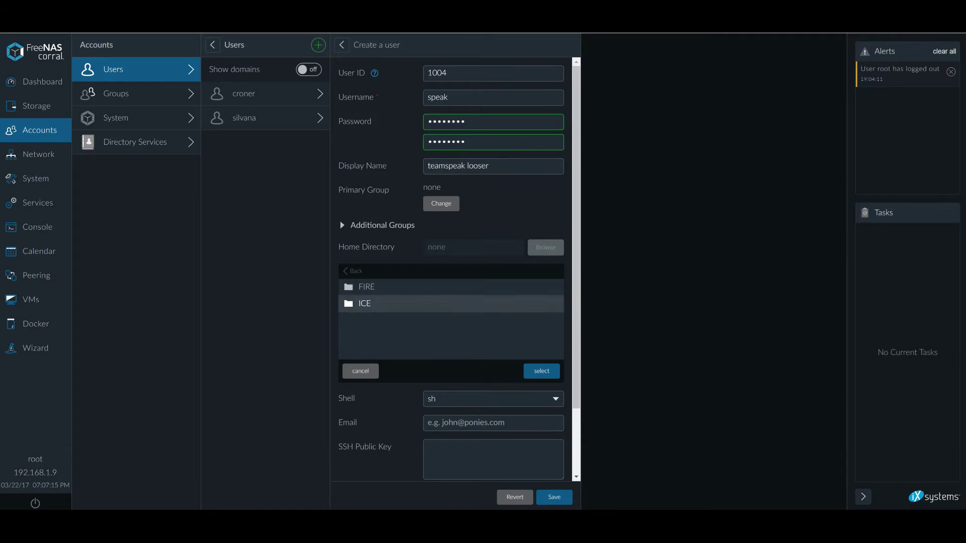
{"action": "double_click", "coordinate": [451, 287]}
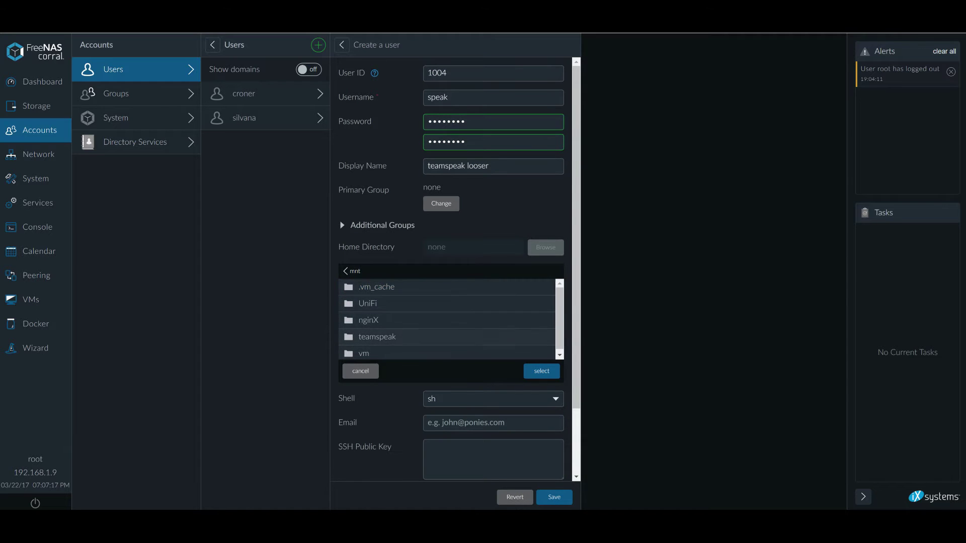
{"action": "left_click", "coordinate": [541, 371]}
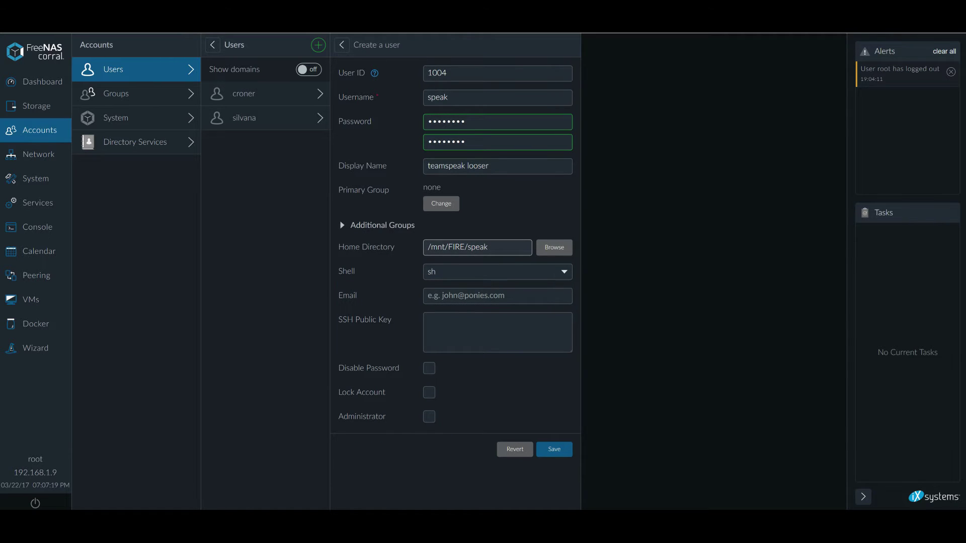
- Examine the mount, pool and user folder parts of the new user's home directory path
{"action": "mouse_move", "coordinate": [489, 247]}
{"action": "left_mouse_down"}
{"action": "mouse_move", "coordinate": [467, 247]}
{"action": "mouse_move", "coordinate": [480, 247]}
{"action": "left_mouse_up"}
{"action": "key", "text": "shift+Right"}
{"action": "key", "text": "shift+Right"}
{"action": "key", "text": "shift+Right"}
{"action": "key", "text": "shift+Right"}
{"action": "key", "text": "shift+Right"}
{"action": "key", "text": "shift+Right"}
{"action": "key", "text": "shift+Right"}
{"action": "key", "text": "shift+Right"}
{"action": "key", "text": "shift+Right"}
{"action": "key", "text": "shift+Right"}
{"action": "key", "text": "shift+Right"}
{"action": "key", "text": "shift+Right"}
{"action": "key", "text": "shift+Right"}
{"action": "key", "text": "shift+Right"}
{"action": "key", "text": "shift+Right"}
{"action": "key", "text": "shift+Right"}
{"action": "key", "text": "shift+Right"}
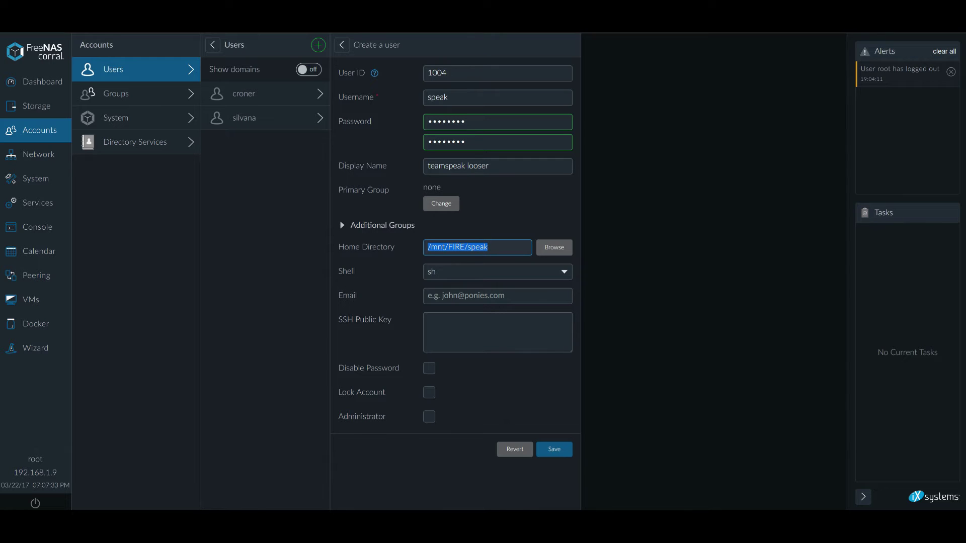
{"action": "key", "text": "Home"}
{"action": "key", "text": "shift+Right"}
{"action": "key", "text": "shift+Right"}
{"action": "key", "text": "shift+Right"}
{"action": "key", "text": "shift+Right"}
{"action": "key", "text": "Right"}
{"action": "key", "text": "Right"}
{"action": "key", "text": "shift+Right"}
{"action": "key", "text": "shift+Right"}
{"action": "key", "text": "shift+Right"}
{"action": "key", "text": "shift+Right"}
{"action": "key", "text": "Right"}
{"action": "key", "text": "Right"}
{"action": "key", "text": "shift+Right"}
{"action": "key", "text": "shift+Right"}
{"action": "key", "text": "shift+Right"}
{"action": "key", "text": "shift+Right"}
{"action": "key", "text": "shift+Right"}
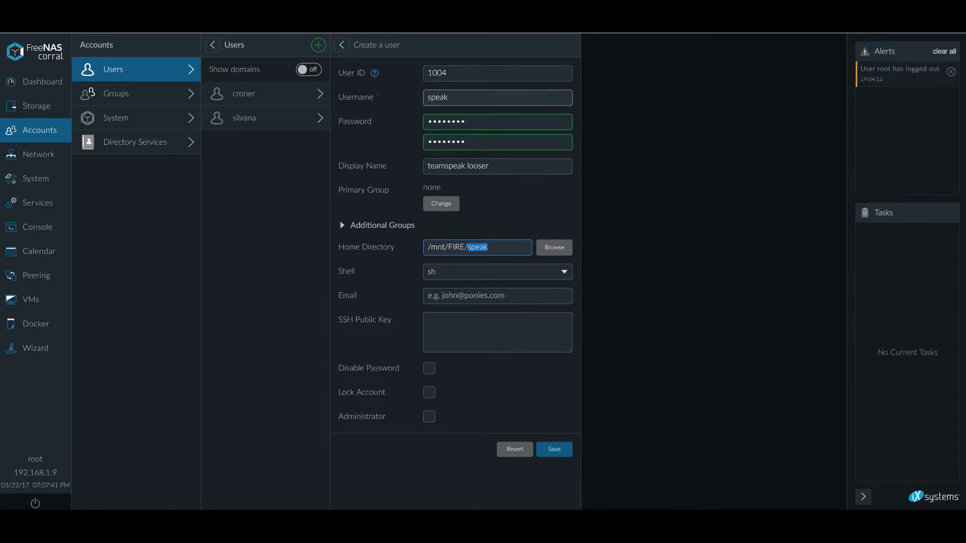
- Examine the new user's complete home directory path and user ID
{"action": "key", "text": "Right"}
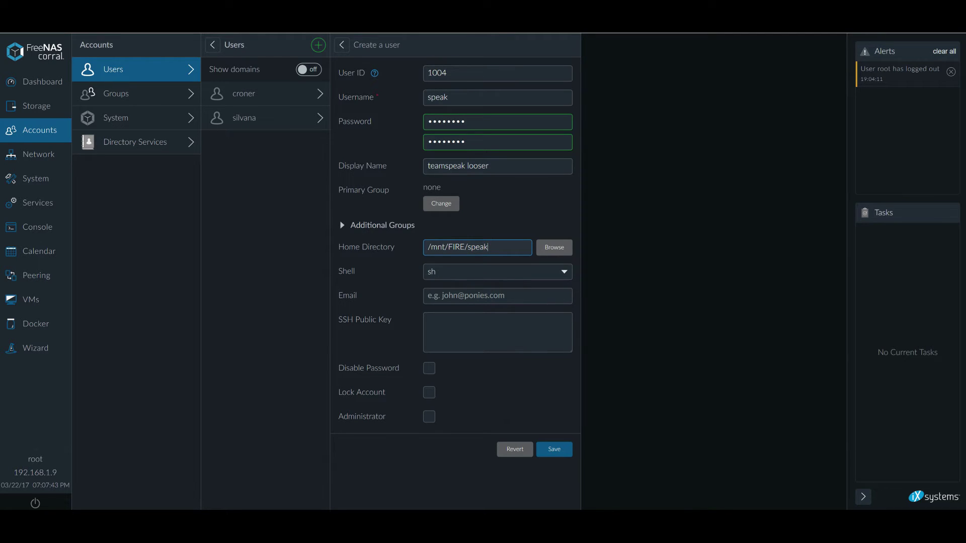
{"action": "key", "text": "shift+Left"}
{"action": "key", "text": "shift+Left"}
{"action": "key", "text": "shift+Left"}
{"action": "key", "text": "shift+Left"}
{"action": "key", "text": "shift+Left"}
{"action": "key", "text": "shift+Left"}
{"action": "key", "text": "shift+Left"}
{"action": "key", "text": "shift+Left"}
{"action": "key", "text": "shift+Left"}
{"action": "key", "text": "shift+Left"}
{"action": "key", "text": "shift+Left"}
{"action": "key", "text": "shift+Left"}
{"action": "key", "text": "shift+Left"}
{"action": "key", "text": "shift+Left"}
{"action": "key", "text": "shift+Left"}
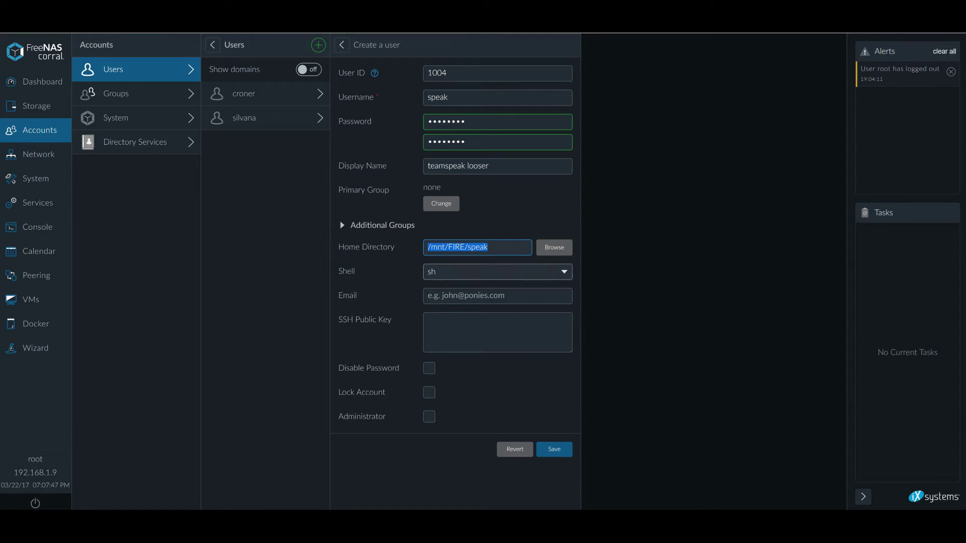
{"action": "left_click_drag", "start_coordinate": [468, 73], "coordinate": [425, 74]}
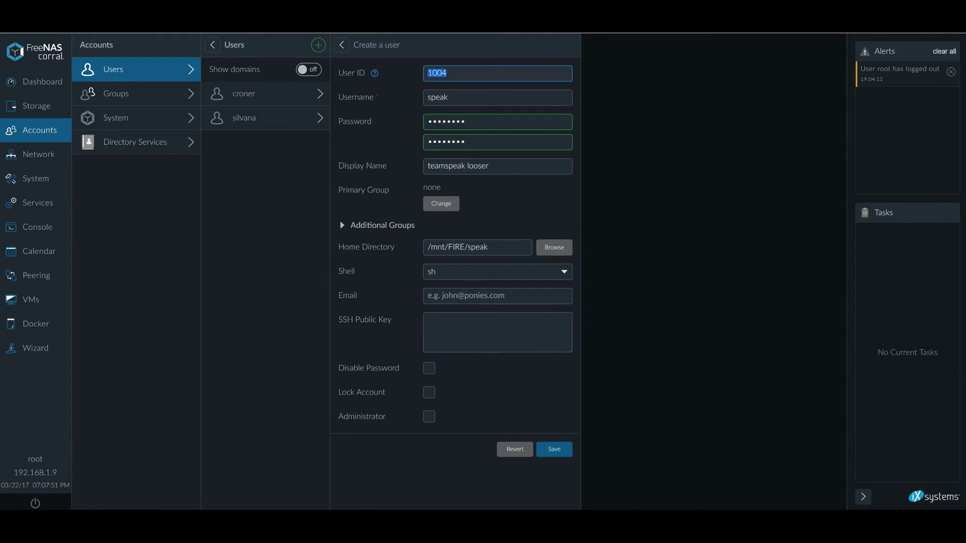
- Save the new user account and check the group ID of the matching speak group
{"action": "left_click", "coordinate": [554, 449]}
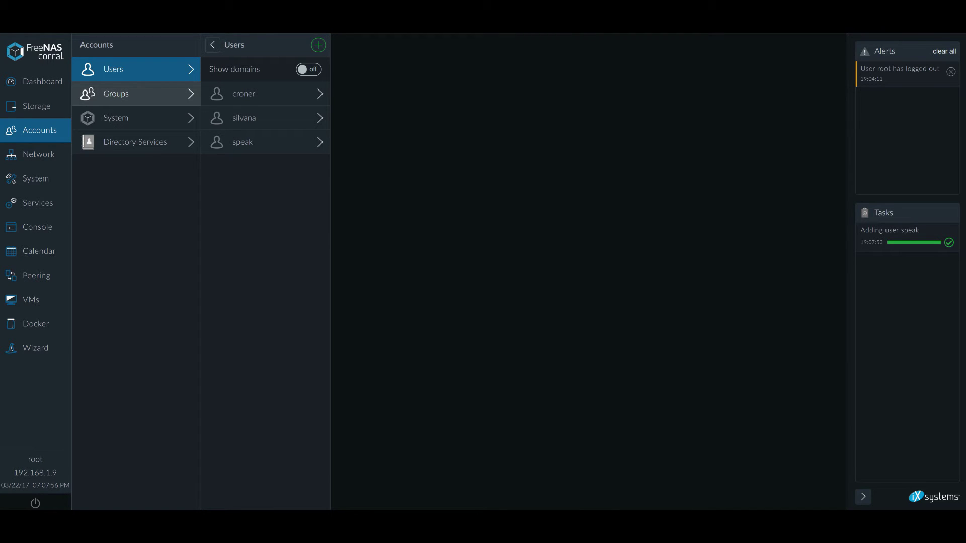
{"action": "left_click", "coordinate": [136, 94]}
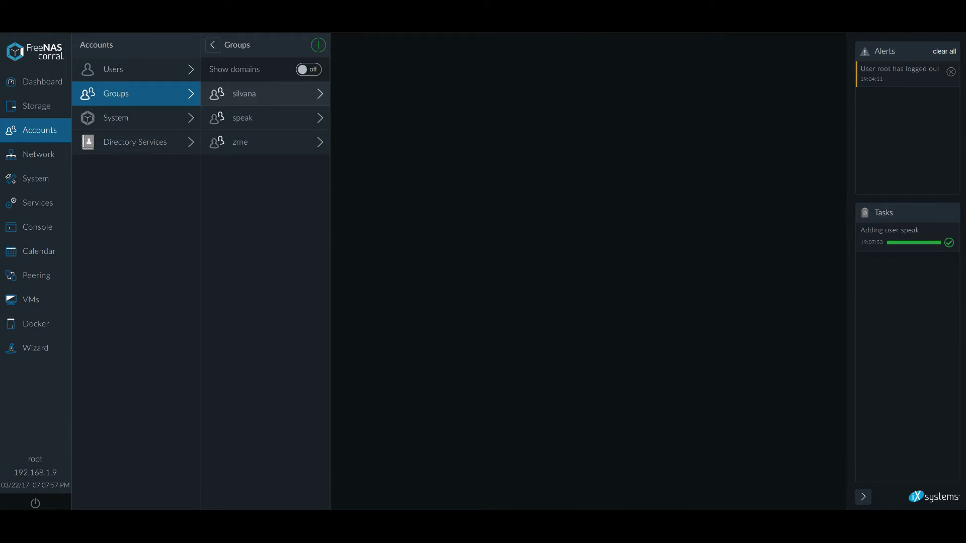
{"action": "left_click", "coordinate": [265, 118]}
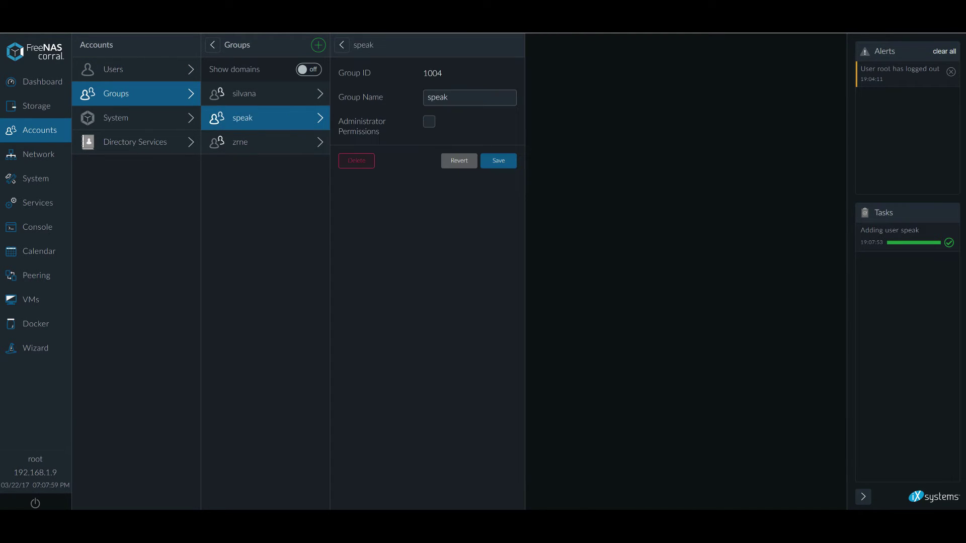
{"action": "left_click_drag", "start_coordinate": [442, 73], "coordinate": [422, 73]}
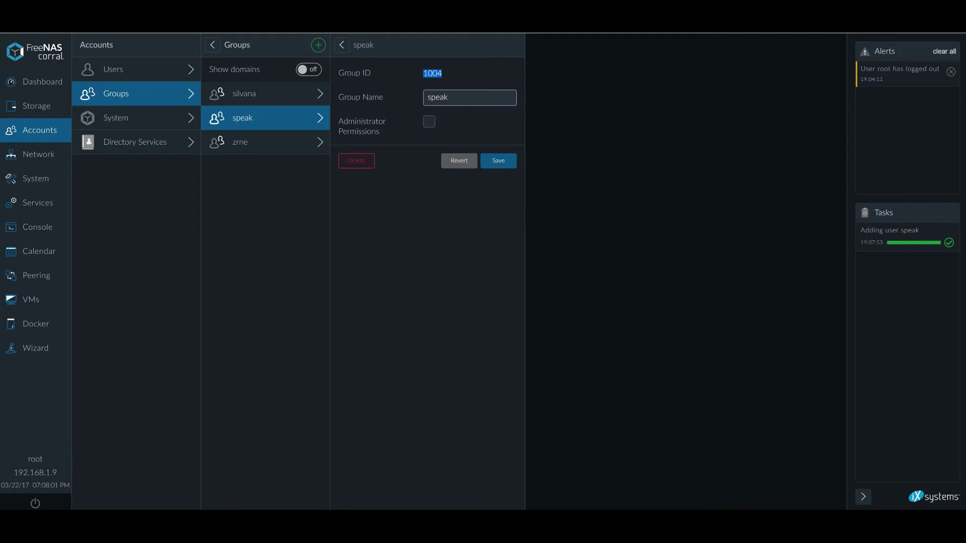
{"action": "left_click", "coordinate": [136, 70]}
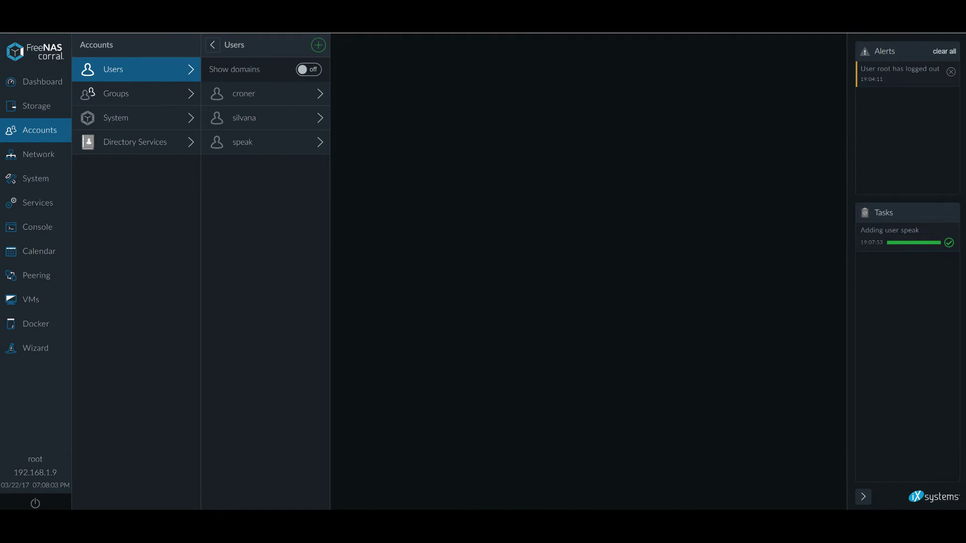
- Start a new Docker container from the freenas collection and choose the teamspeak image
{"action": "left_click", "coordinate": [36, 324]}
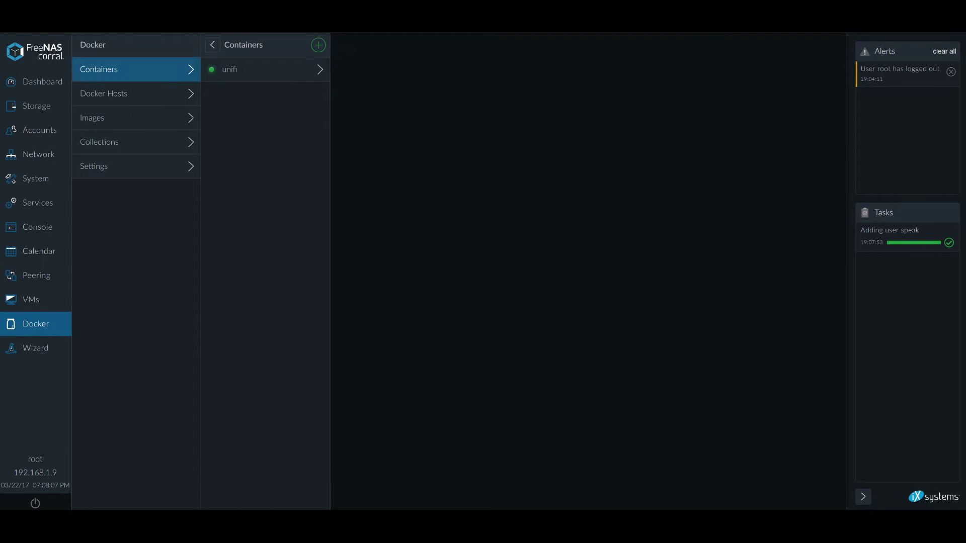
{"action": "left_click", "coordinate": [318, 46]}
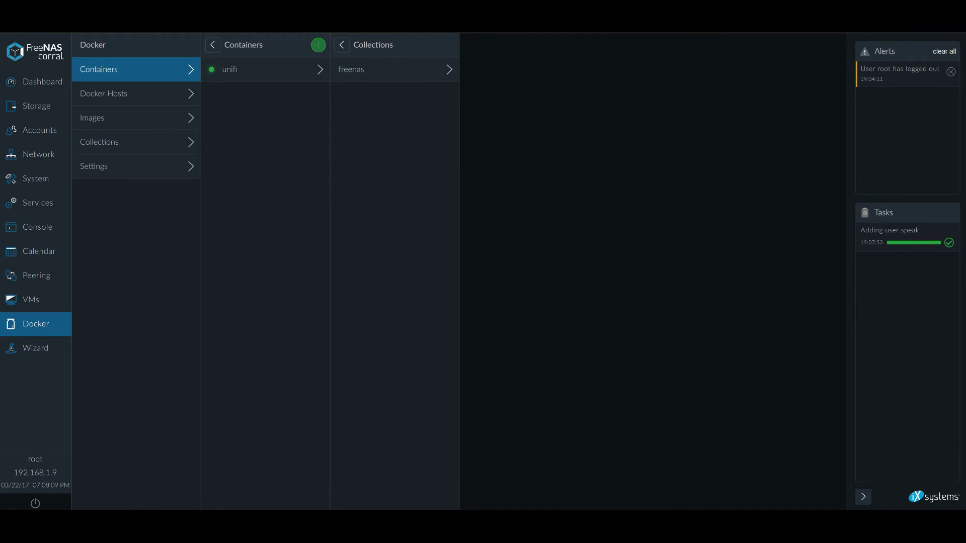
{"action": "left_click", "coordinate": [367, 69]}
{"action": "scroll", "coordinate": [587, 211], "scroll_direction": "down", "scroll_amount": 5}
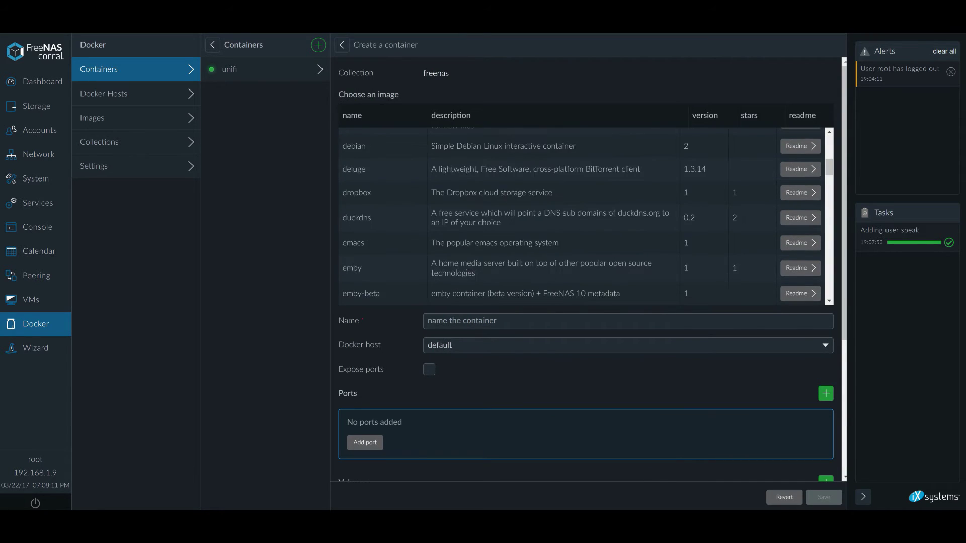
{"action": "scroll", "coordinate": [588, 392], "scroll_direction": "down", "scroll_amount": 5}
{"action": "scroll", "coordinate": [553, 203], "scroll_direction": "up", "scroll_amount": 5}
{"action": "scroll", "coordinate": [553, 202], "scroll_direction": "down", "scroll_amount": 18}
{"action": "scroll", "coordinate": [553, 202], "scroll_direction": "up", "scroll_amount": 1}
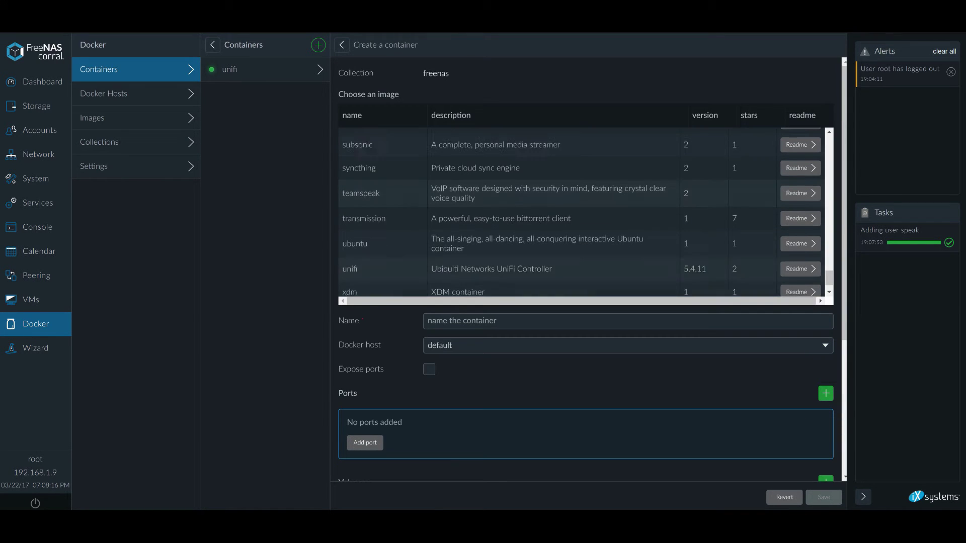
{"action": "left_click", "coordinate": [547, 213]}
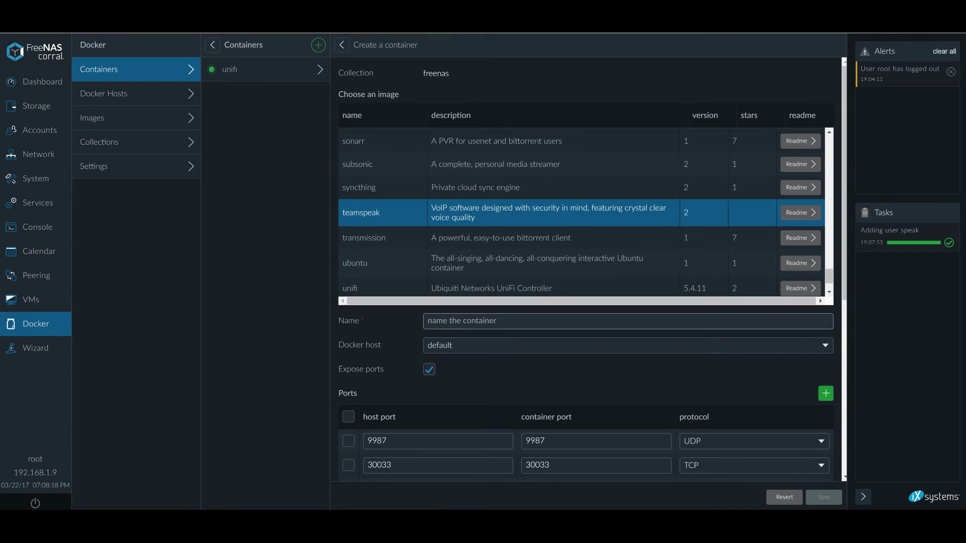
- Name the container speaktome and choose gazda as its Docker host
{"action": "left_click", "coordinate": [563, 321]}
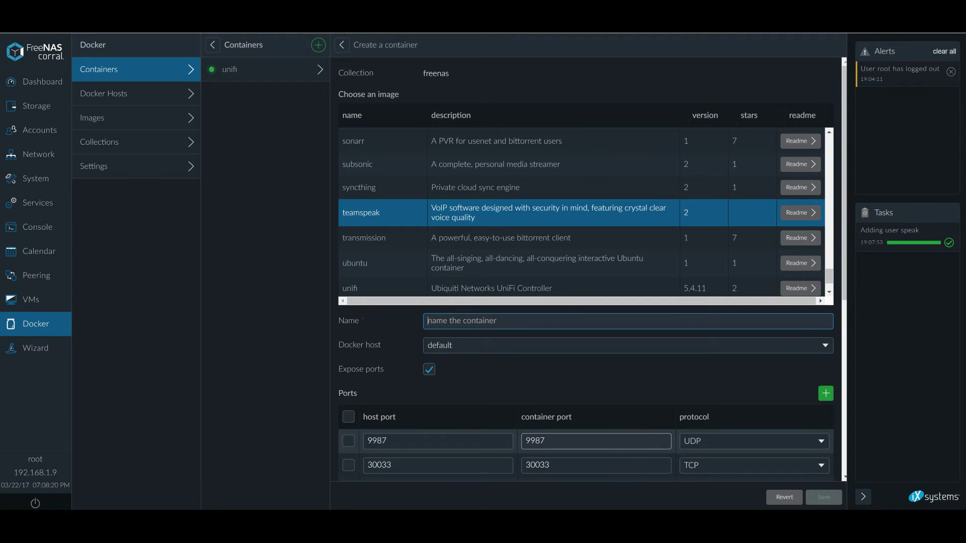
{"action": "type", "text": "speaktome"}
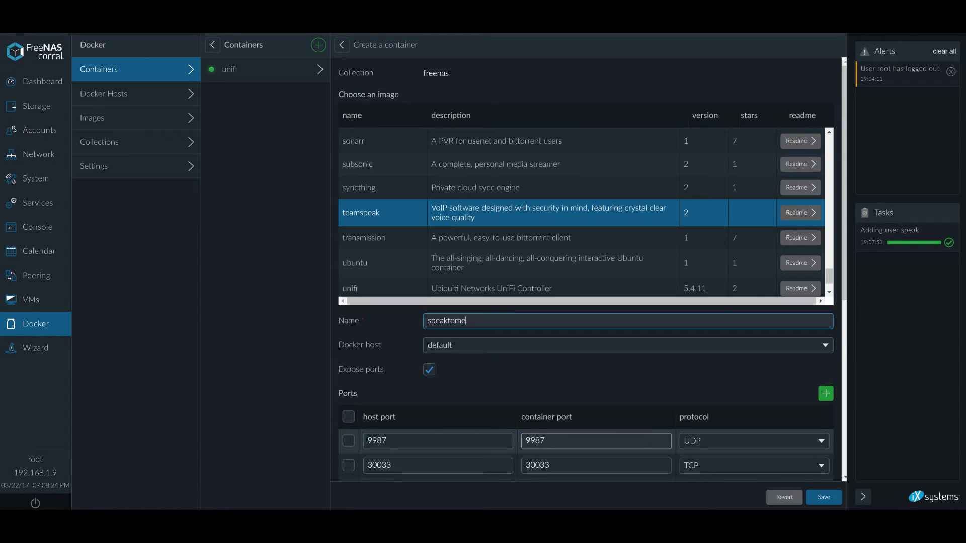
{"action": "left_click", "coordinate": [578, 347]}
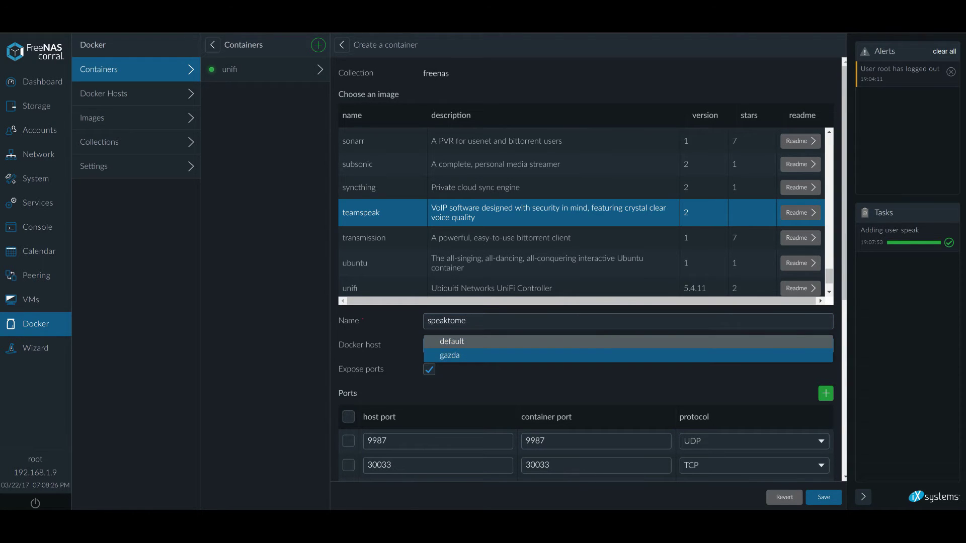
{"action": "left_click", "coordinate": [578, 355]}
- Select all of the container's port mappings
{"action": "scroll", "coordinate": [585, 373], "scroll_direction": "down", "scroll_amount": 4}
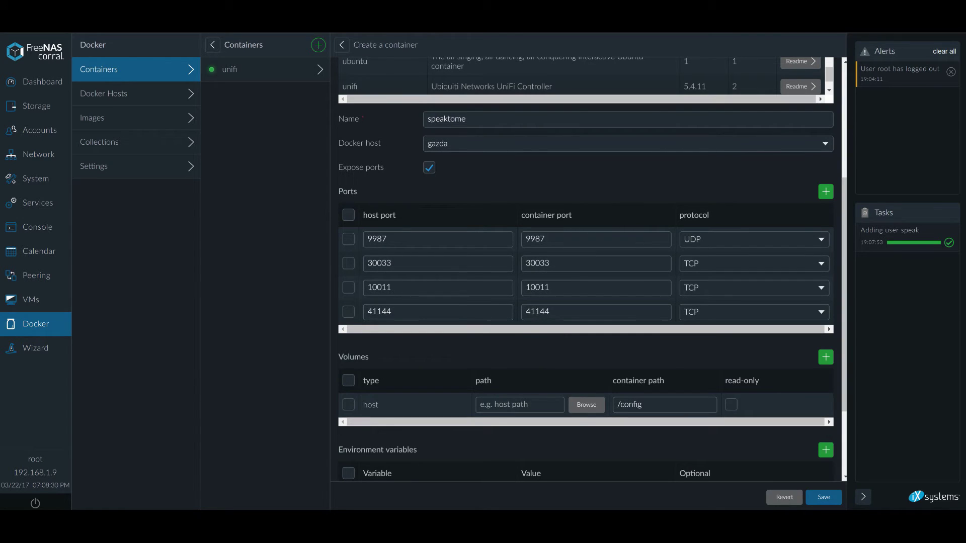
{"action": "left_click", "coordinate": [348, 216]}
{"action": "scroll", "coordinate": [585, 272], "scroll_direction": "down", "scroll_amount": 1}
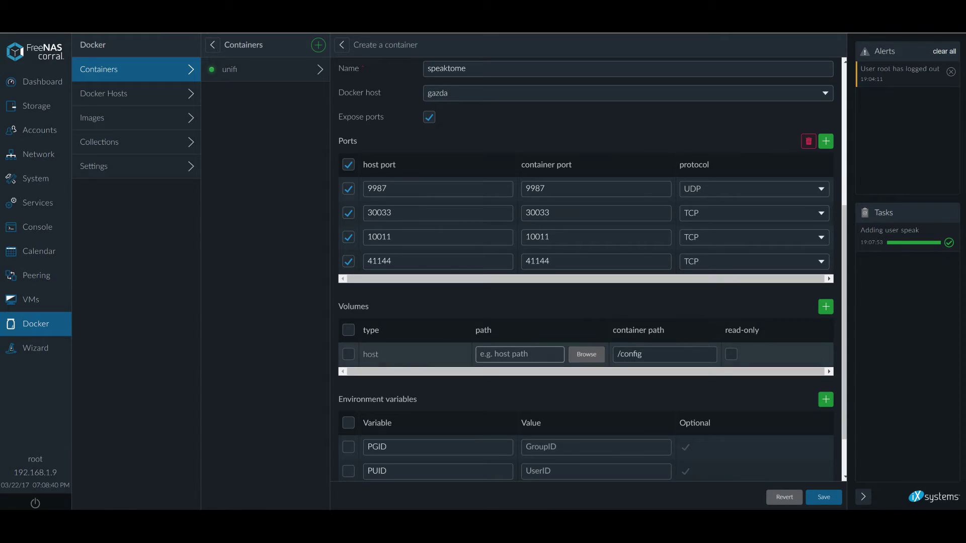
- Set the host path of the /config volume to the speak folder on the FIRE pool, /mnt/FIRE/speak
{"action": "left_click", "coordinate": [520, 355]}
{"action": "left_click", "coordinate": [586, 355]}
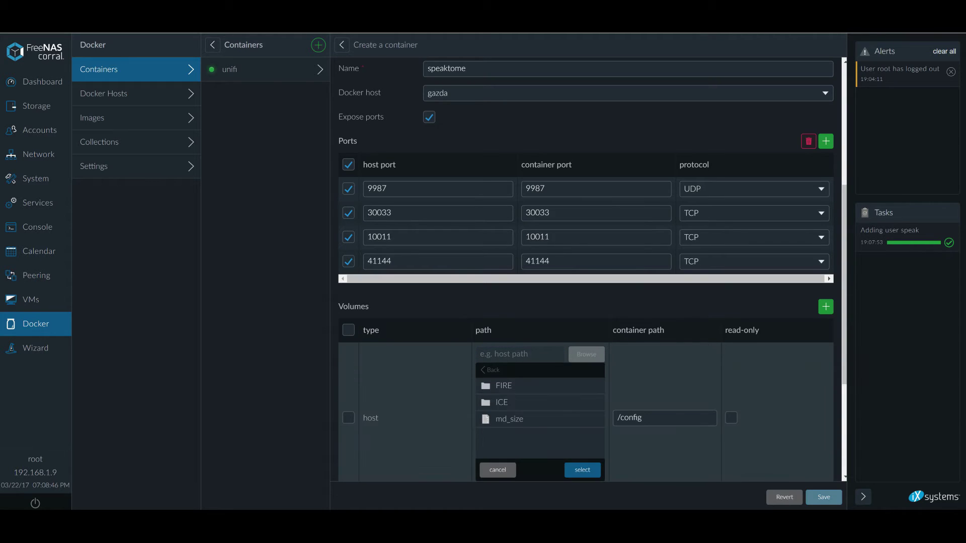
{"action": "double_click", "coordinate": [523, 386]}
{"action": "key", "text": "Down"}
{"action": "key", "text": "Down"}
{"action": "key", "text": "Down"}
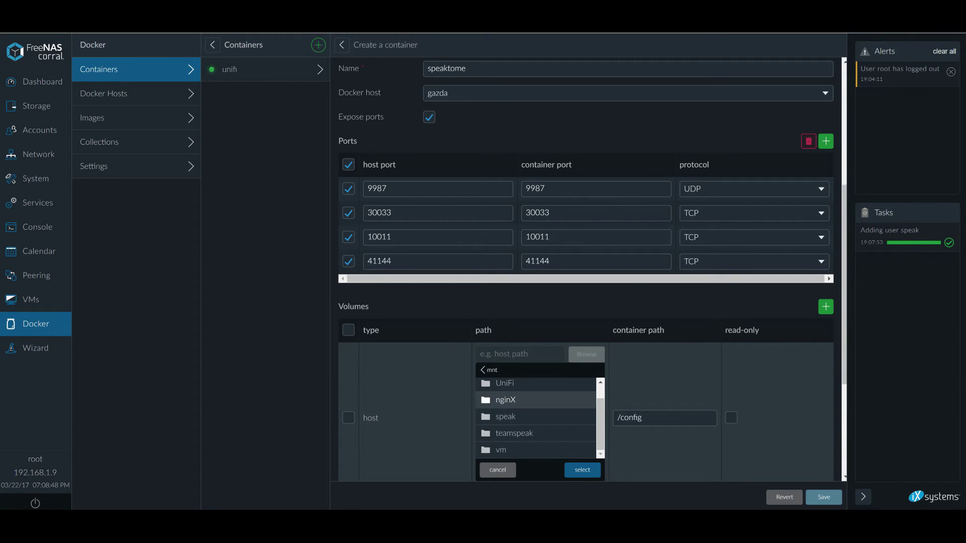
{"action": "left_click", "coordinate": [582, 470]}
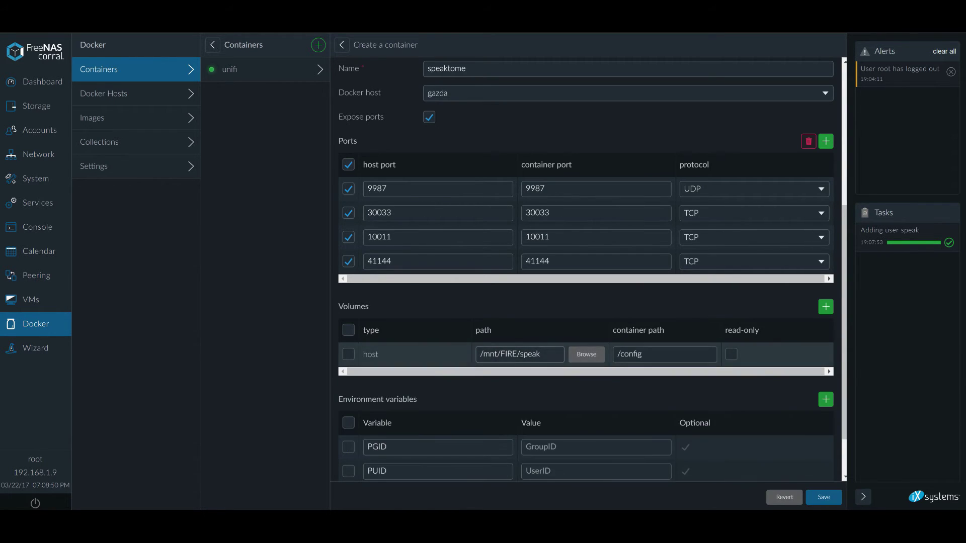
- Examine the volume's host path, especially its final folder name
{"action": "left_click_drag", "start_coordinate": [479, 355], "coordinate": [542, 354]}
{"action": "key", "text": "End"}
{"action": "key", "text": "shift+Left"}
{"action": "key", "text": "shift+Left"}
{"action": "key", "text": "shift+Left"}
{"action": "key", "text": "shift+Left"}
{"action": "key", "text": "shift+Left"}
{"action": "key", "text": "End"}
{"action": "key", "text": "shift+Left"}
{"action": "key", "text": "shift+Left"}
{"action": "key", "text": "shift+Left"}
{"action": "key", "text": "shift+Left"}
{"action": "key", "text": "shift+Left"}
{"action": "key", "text": "End"}
- Set both the PGID and PUID environment variables to 1004
{"action": "scroll", "coordinate": [596, 386], "scroll_direction": "down", "scroll_amount": 2}
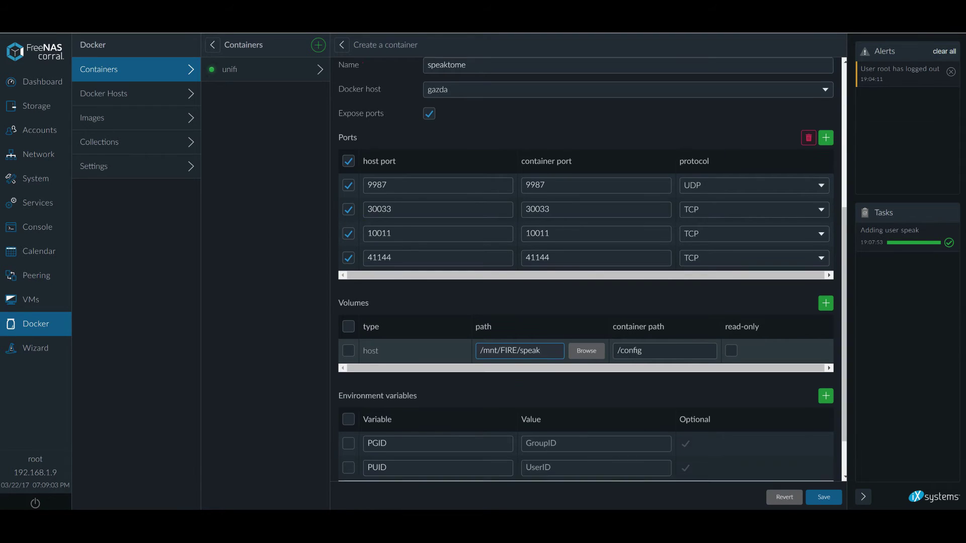
{"action": "left_click", "coordinate": [596, 387]}
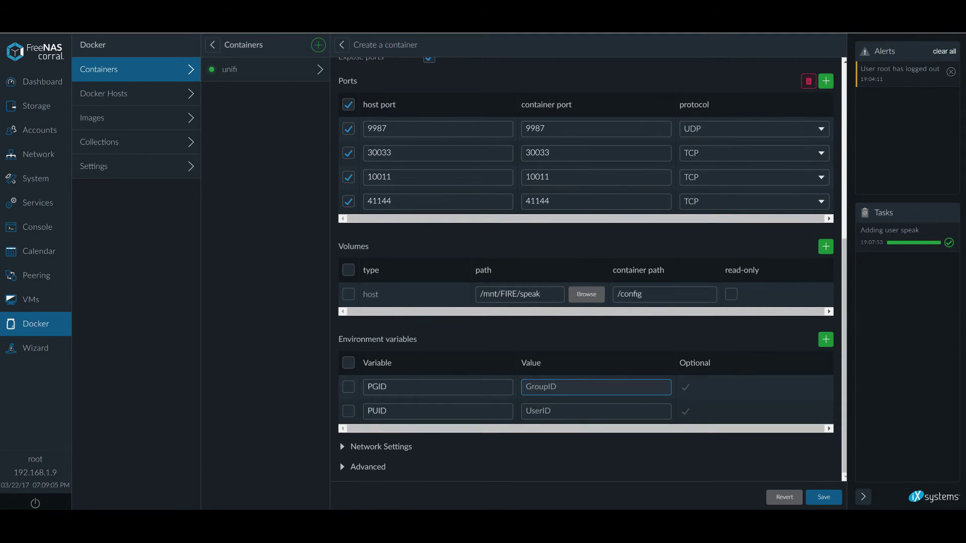
{"action": "type", "text": "1004"}
{"action": "left_click", "coordinate": [596, 412]}
{"action": "type", "text": "100"}
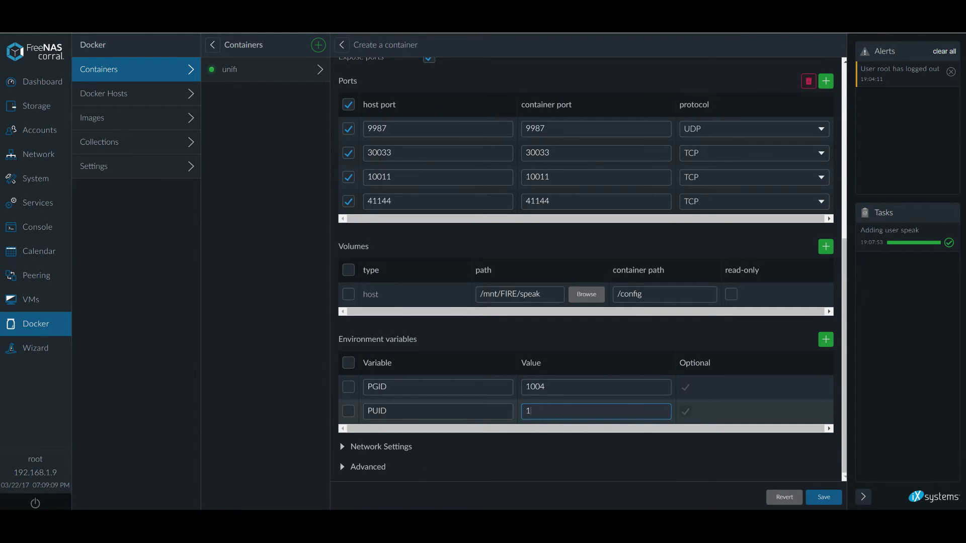
{"action": "type", "text": "4"}
{"action": "key", "text": "ctrl+a"}
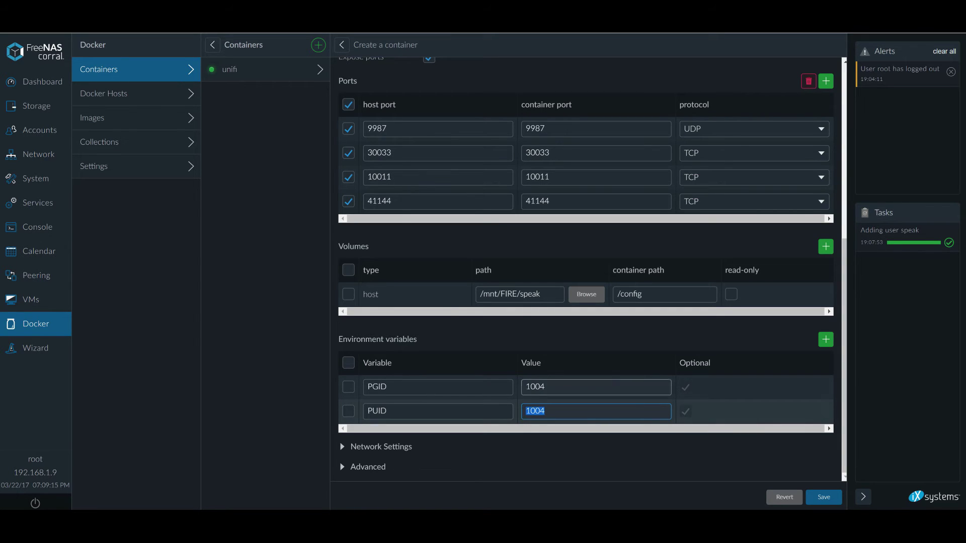
{"action": "left_click_drag", "start_coordinate": [557, 388], "coordinate": [523, 387]}
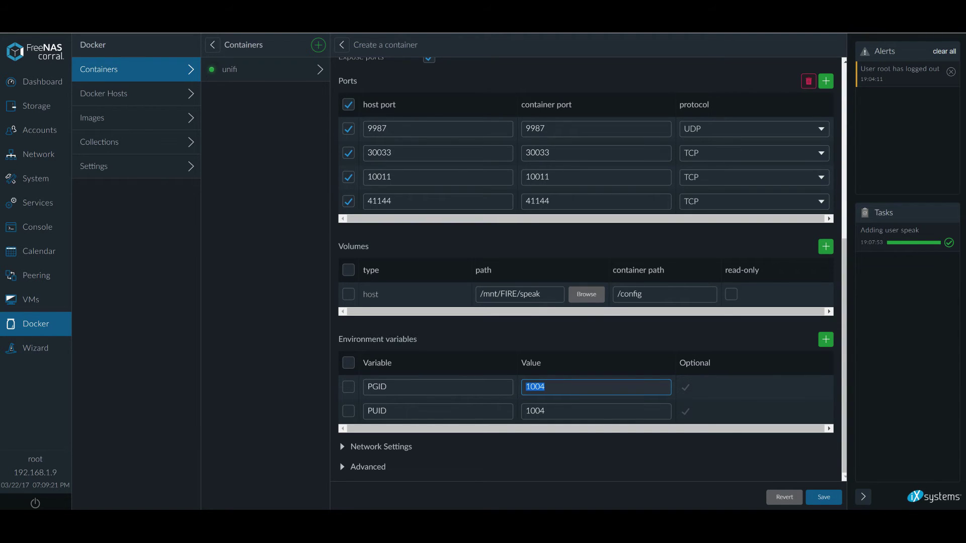
- Set the container's primary network mode to Bridged in the network settings
{"action": "left_click", "coordinate": [381, 447]}
{"action": "scroll", "coordinate": [433, 433], "scroll_direction": "down", "scroll_amount": 3}
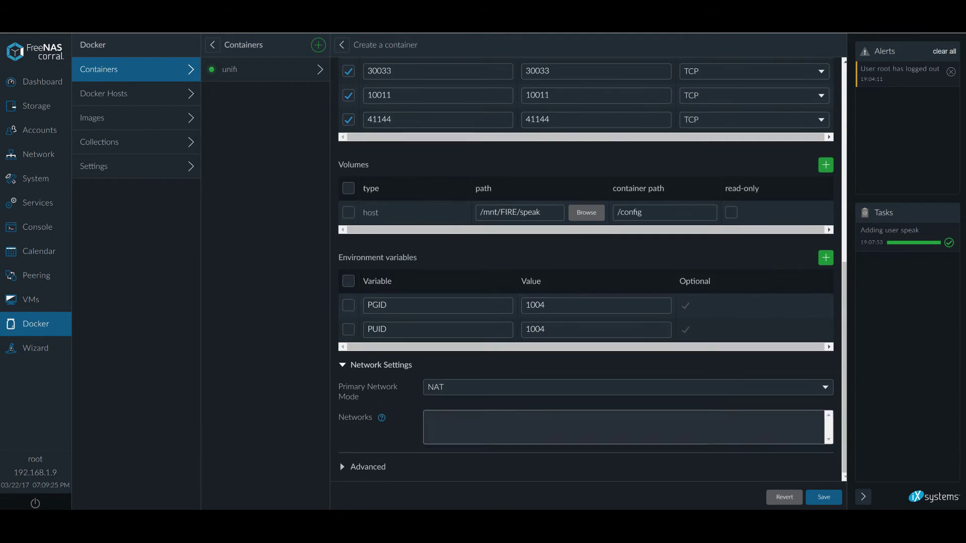
{"action": "left_click", "coordinate": [503, 388]}
{"action": "left_click", "coordinate": [453, 383]}
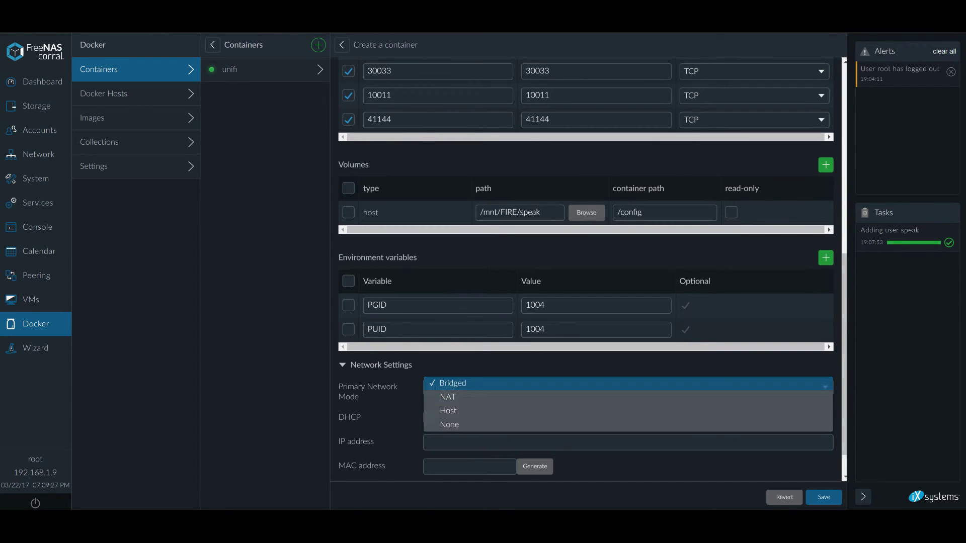
- Set the container's IP address to 192.168.1.252 and its MAC address to 00:11:22:33:44:55
{"action": "left_click", "coordinate": [503, 442]}
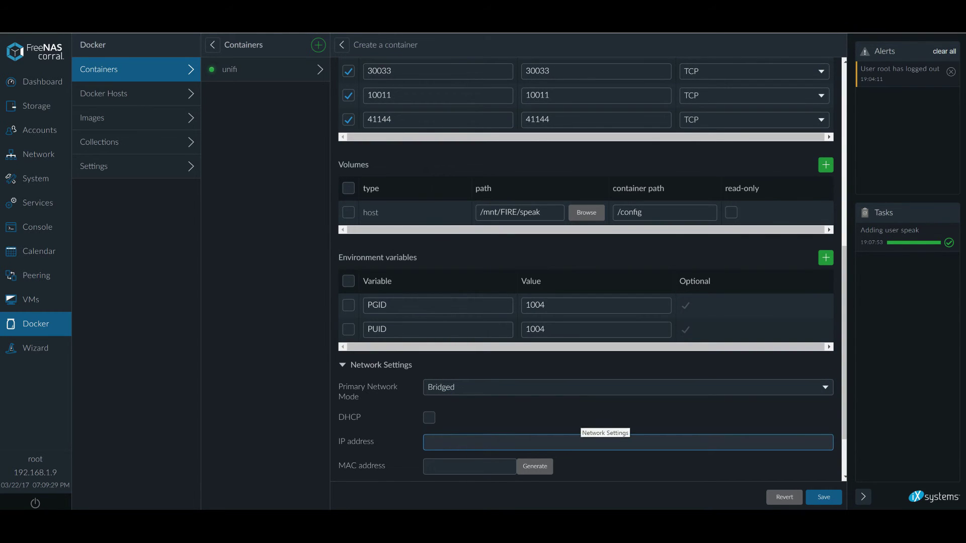
{"action": "type", "text": "195"}
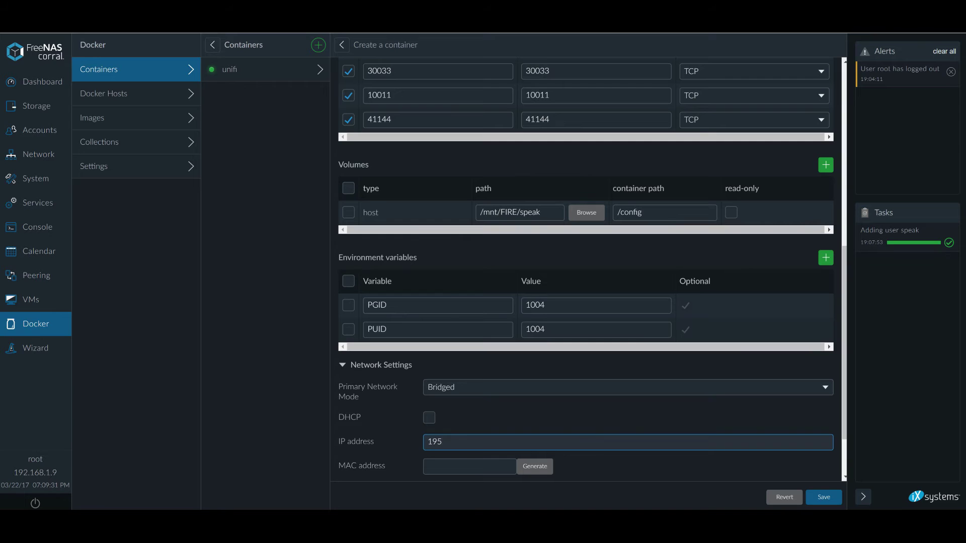
{"action": "key", "text": "BackSpace"}
{"action": "type", "text": "2.168.1.252"}
{"action": "key", "text": "Tab"}
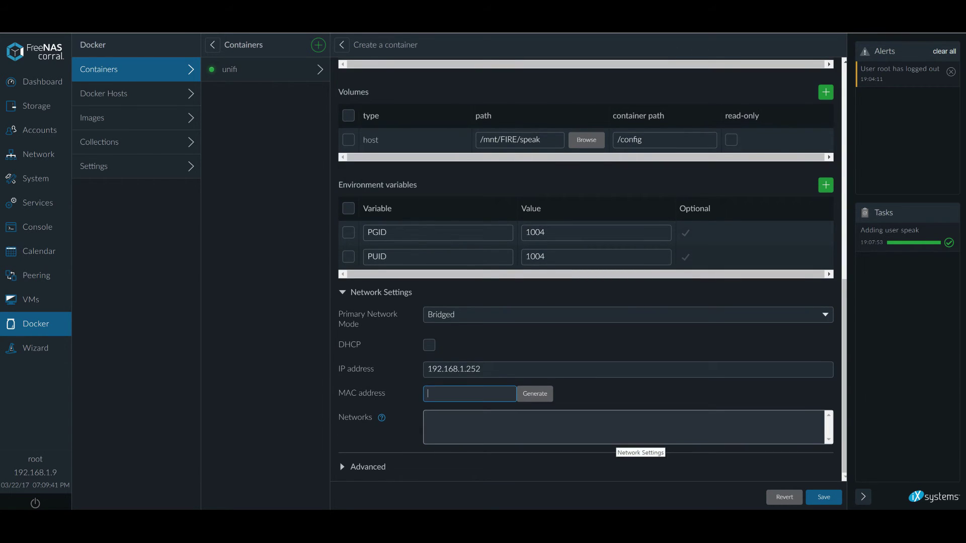
{"action": "type", "text": "00:11"}
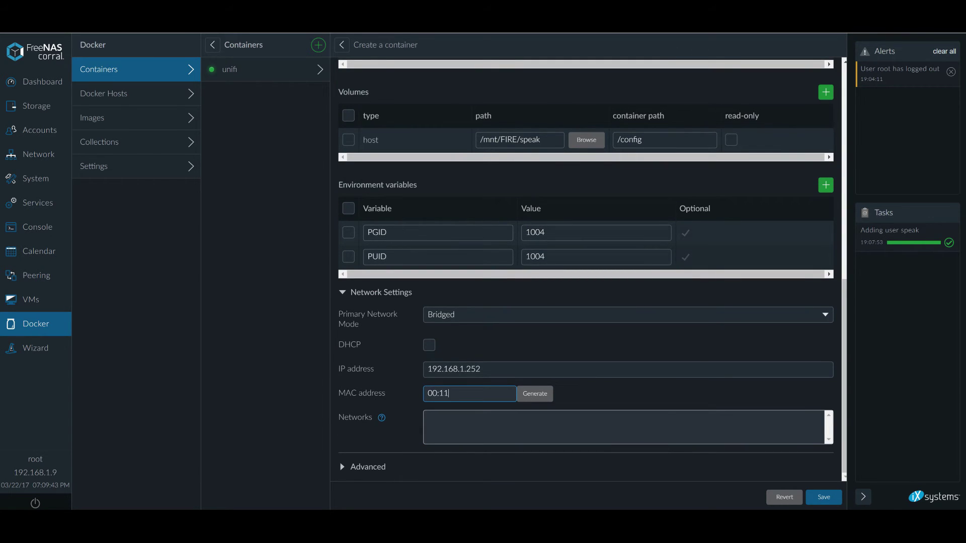
{"action": "type", "text": ":22:33:44:55"}
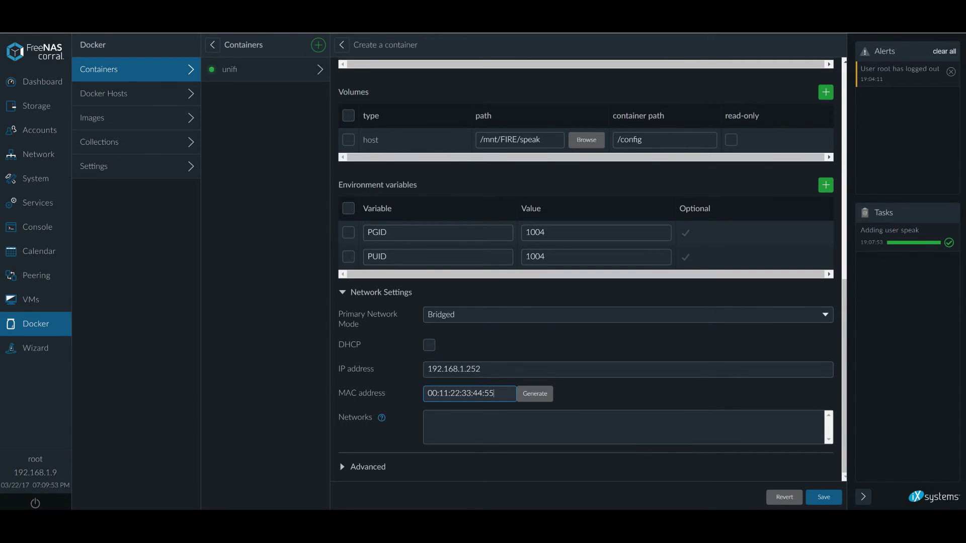
- Disable Autostart and enable Interactive in the container's advanced settings
{"action": "left_click", "coordinate": [368, 467]}
{"action": "scroll", "coordinate": [586, 309], "scroll_direction": "down", "scroll_amount": 3}
{"action": "left_click", "coordinate": [586, 336]}
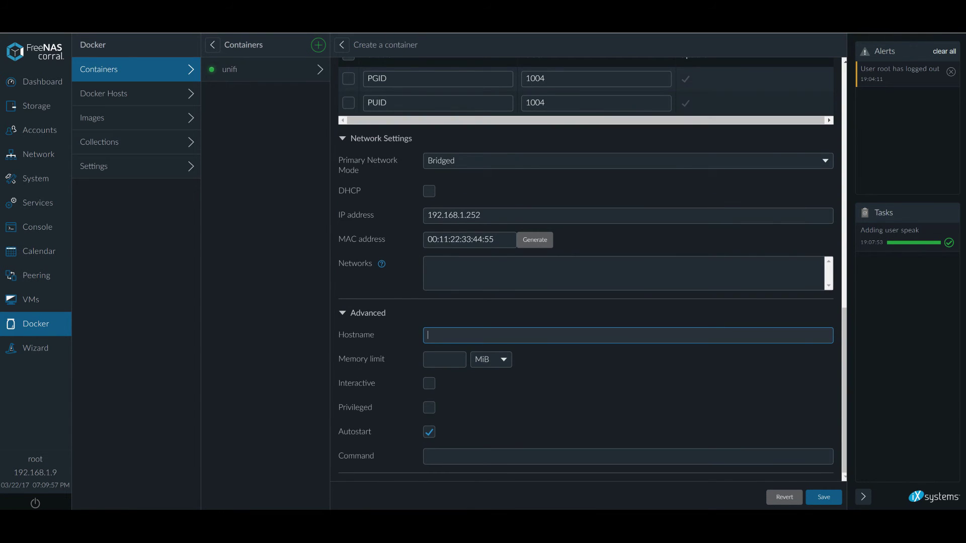
{"action": "left_click", "coordinate": [429, 432]}
{"action": "left_click", "coordinate": [429, 384]}
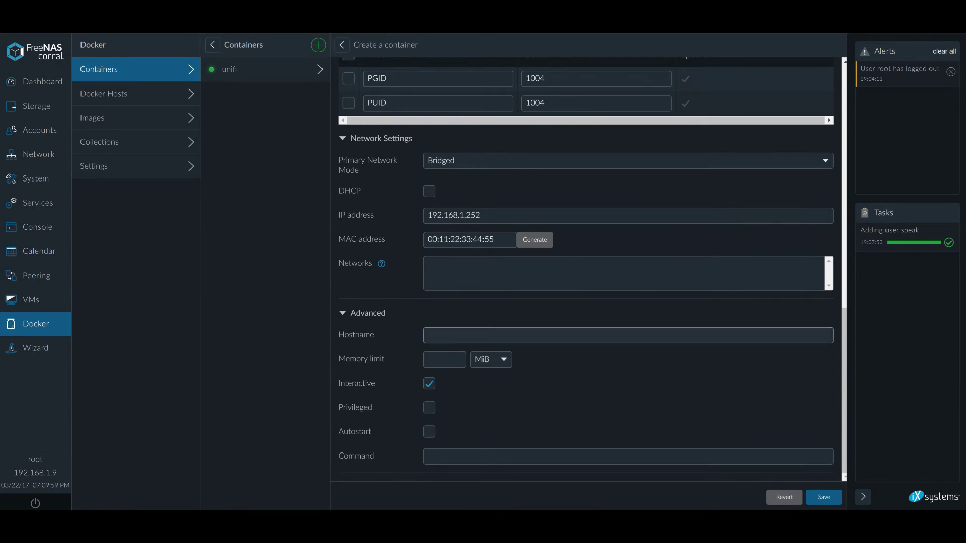
- Set the container's hostname to speak.space in the advanced settings
{"action": "left_click", "coordinate": [453, 336]}
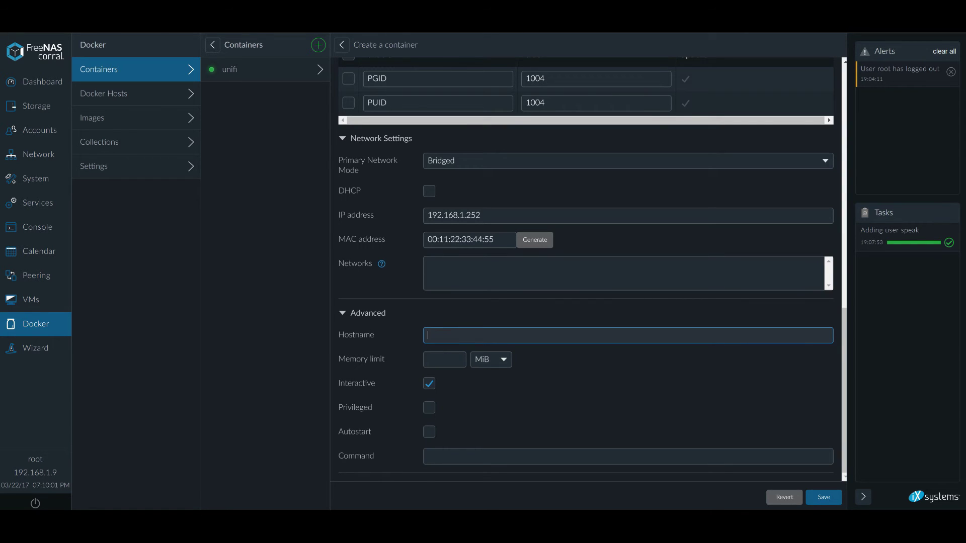
{"action": "type", "text": "speakt"}
{"action": "type", "text": "o"}
{"action": "key", "text": "BackSpace"}
{"action": "key", "text": "BackSpace"}
{"action": "type", "text": "k.space"}
{"action": "key", "text": "ctrl+a"}
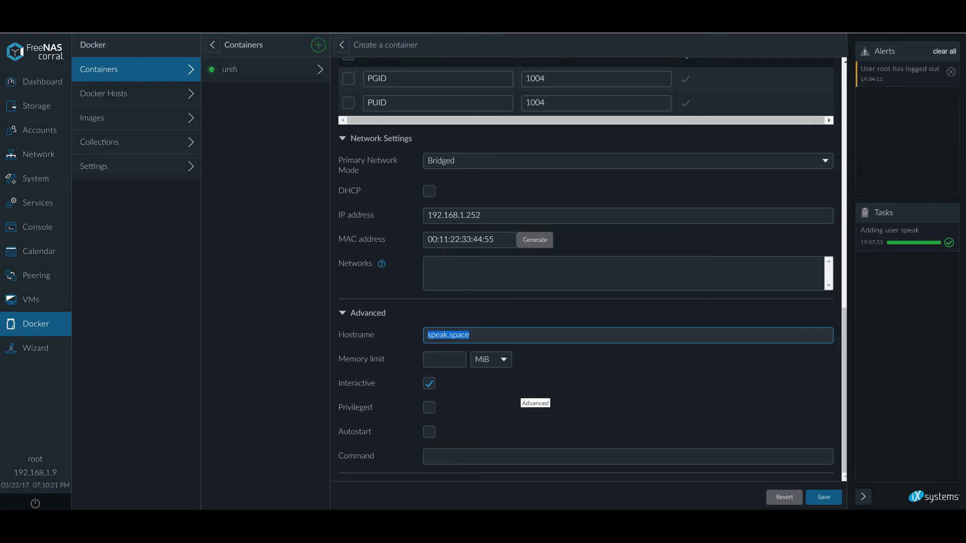
- Review the new container's environment variables, host volume path, ports, name and network settings before creating it
{"action": "scroll", "coordinate": [568, 428], "scroll_direction": "up", "scroll_amount": 2}
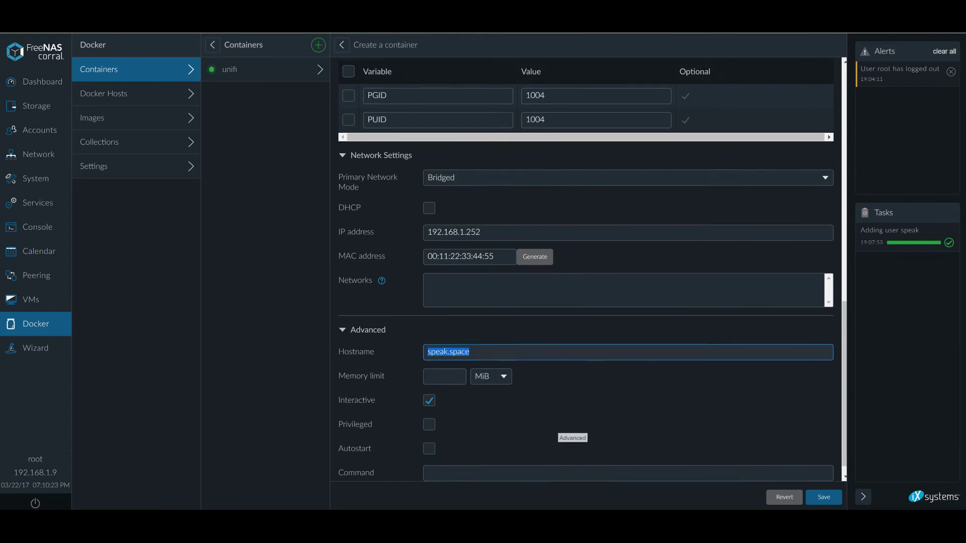
{"action": "scroll", "coordinate": [586, 271], "scroll_direction": "up", "scroll_amount": 1}
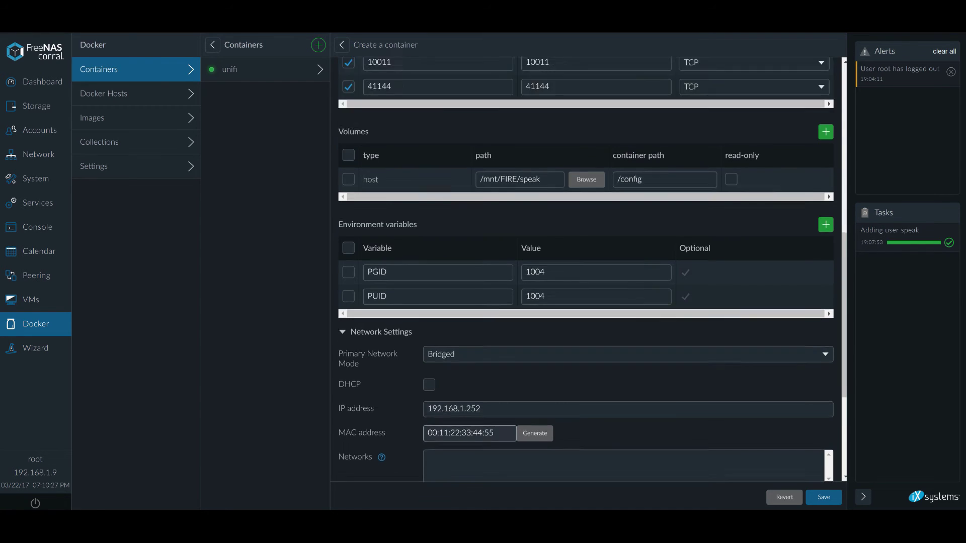
{"action": "scroll", "coordinate": [596, 431], "scroll_direction": "up", "scroll_amount": 4}
{"action": "scroll", "coordinate": [596, 432], "scroll_direction": "down", "scroll_amount": 1}
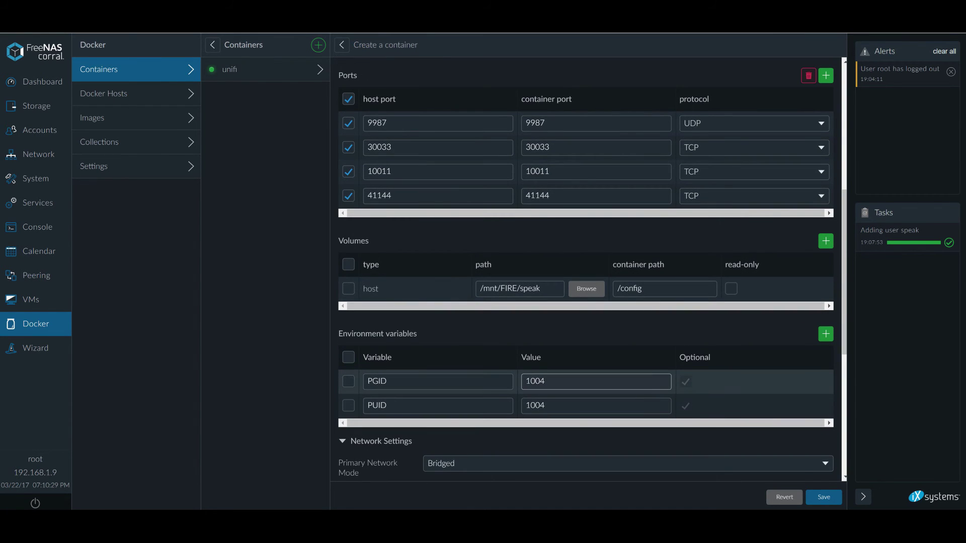
{"action": "double_click", "coordinate": [536, 381]}
{"action": "left_click", "coordinate": [546, 406]}
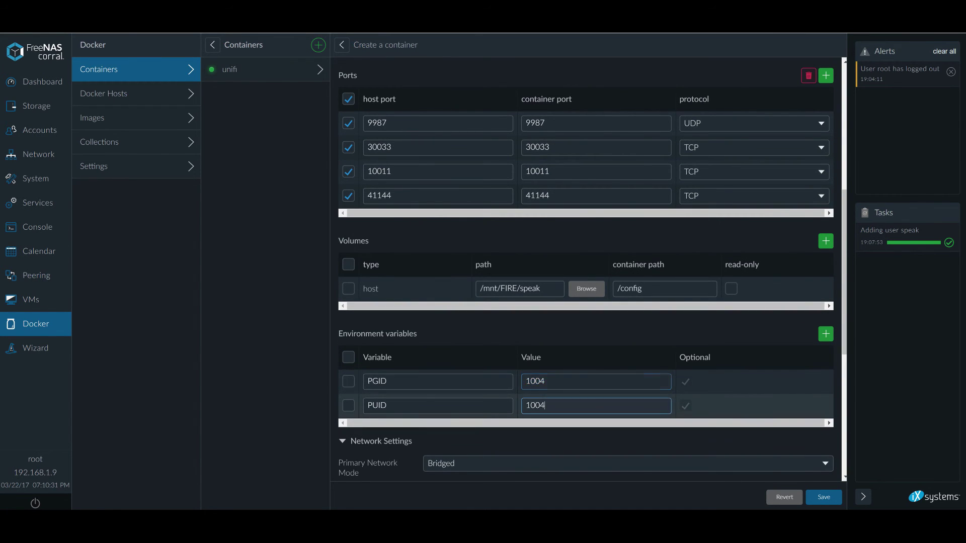
{"action": "left_click_drag", "start_coordinate": [546, 405], "coordinate": [530, 381]}
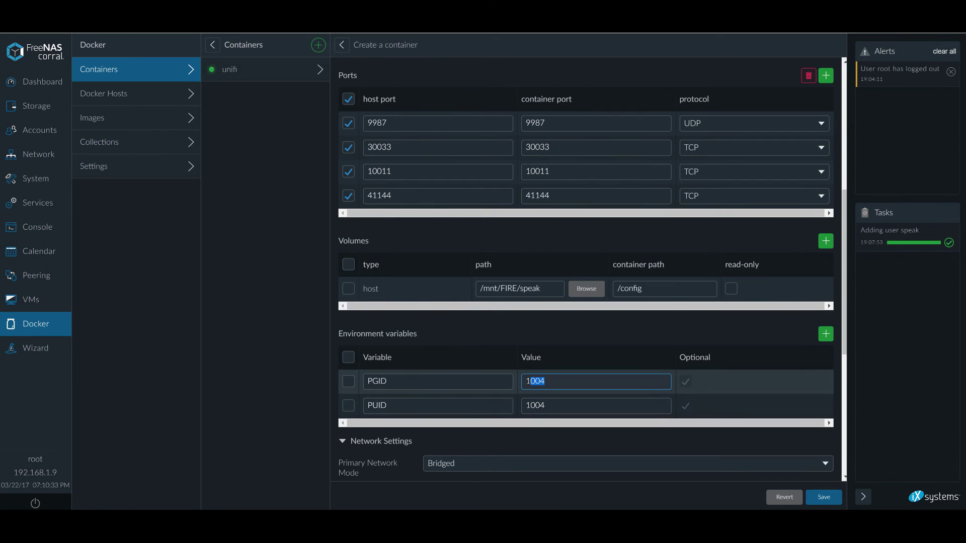
{"action": "scroll", "coordinate": [530, 382], "scroll_direction": "up", "scroll_amount": 1}
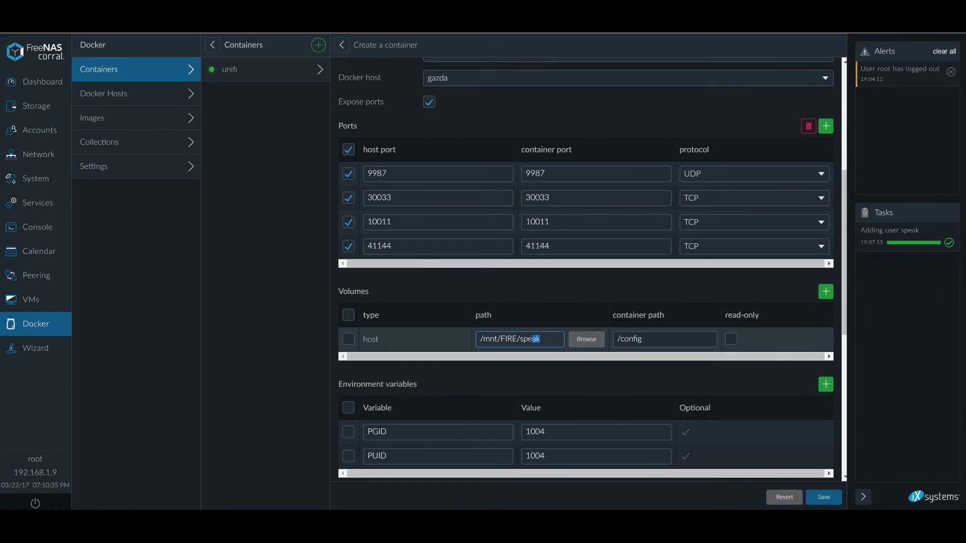
{"action": "left_click_drag", "start_coordinate": [537, 339], "coordinate": [480, 339]}
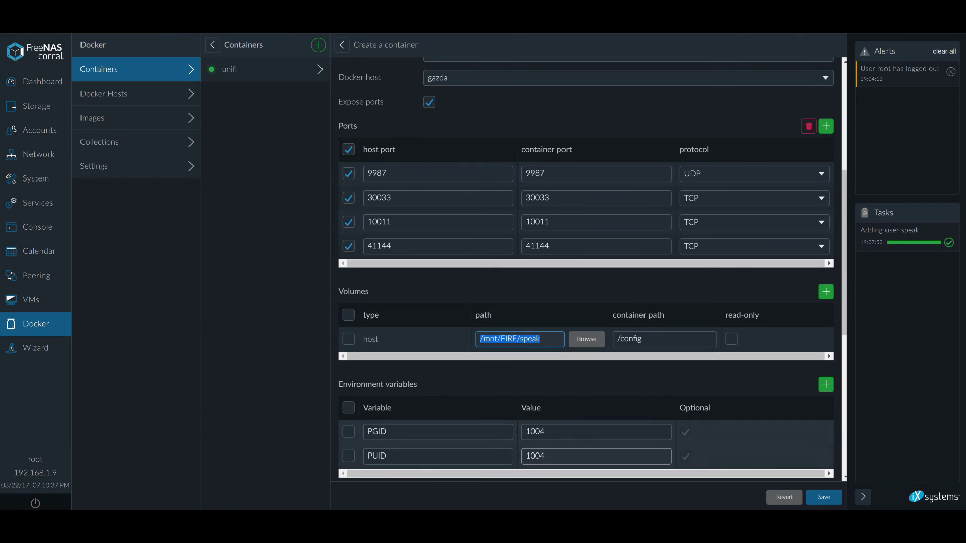
{"action": "scroll", "coordinate": [586, 270], "scroll_direction": "up", "scroll_amount": 5}
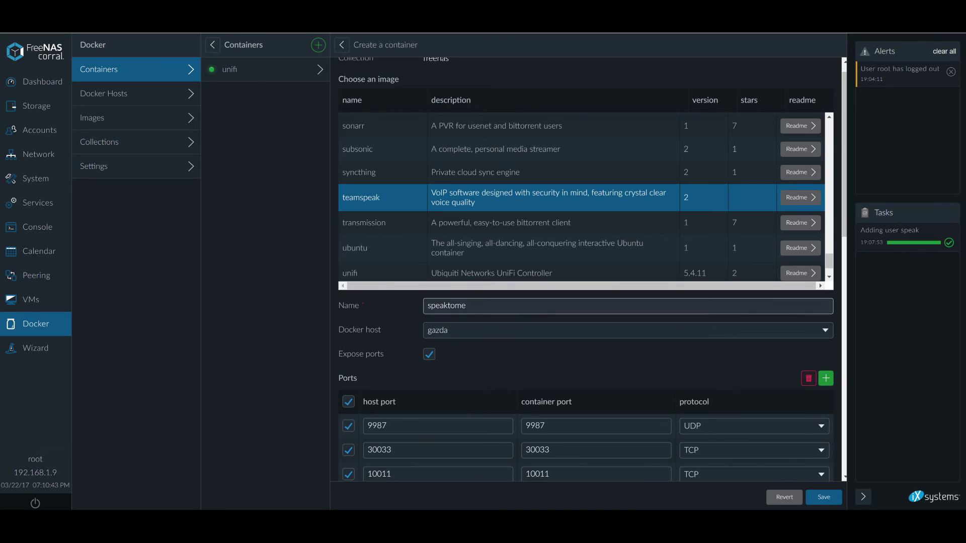
{"action": "left_click", "coordinate": [466, 306]}
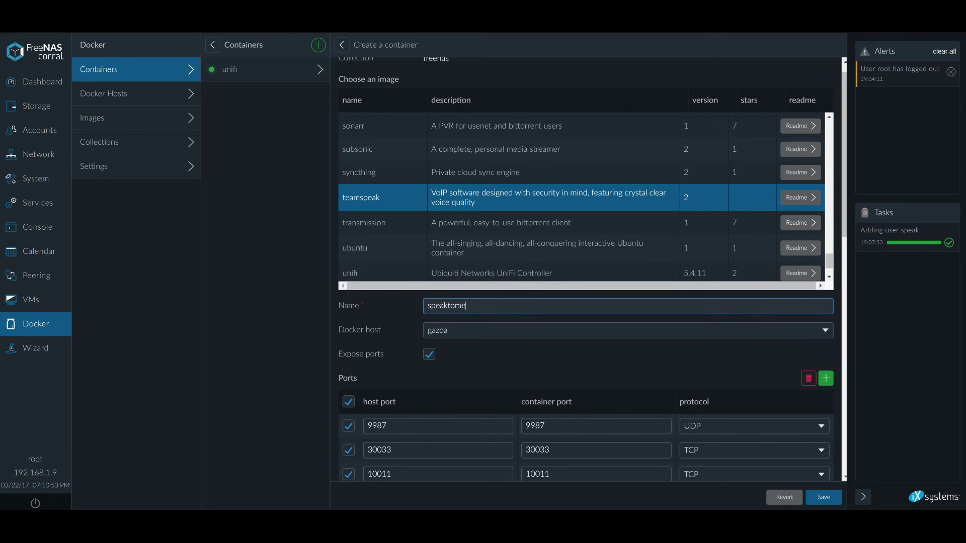
{"action": "scroll", "coordinate": [586, 269], "scroll_direction": "down", "scroll_amount": 7}
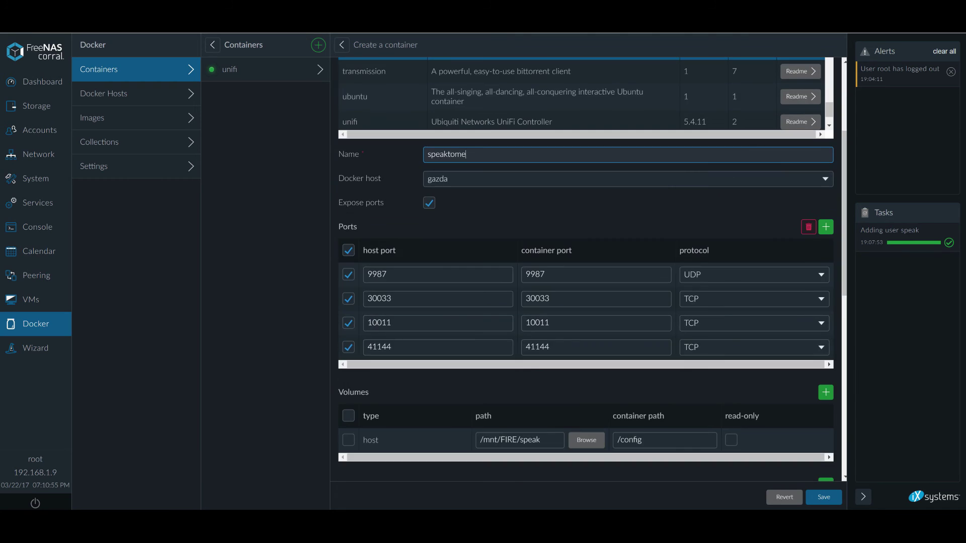
{"action": "scroll", "coordinate": [586, 269], "scroll_direction": "down", "scroll_amount": 5}
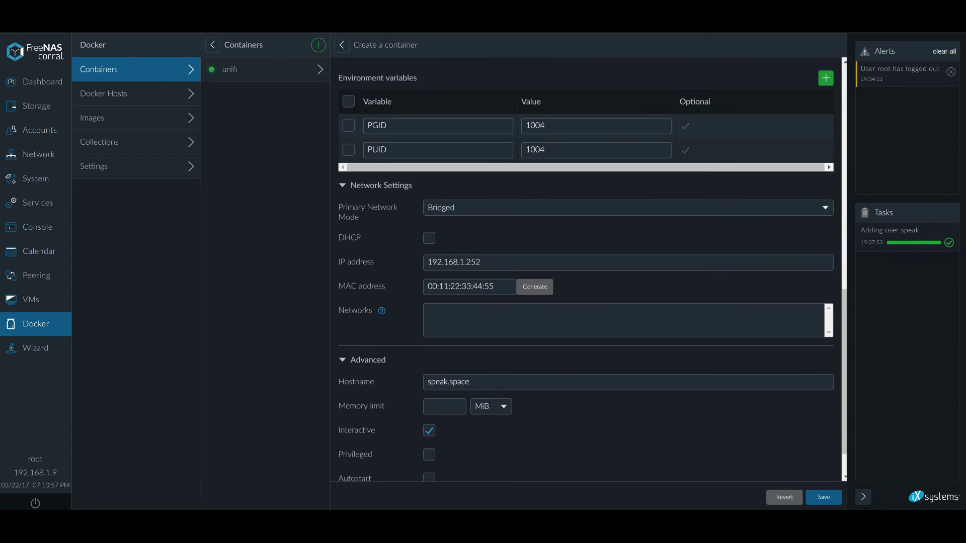
- Save the new TeamSpeak container and open the details of speaktome in the container list
{"action": "left_click", "coordinate": [823, 497]}
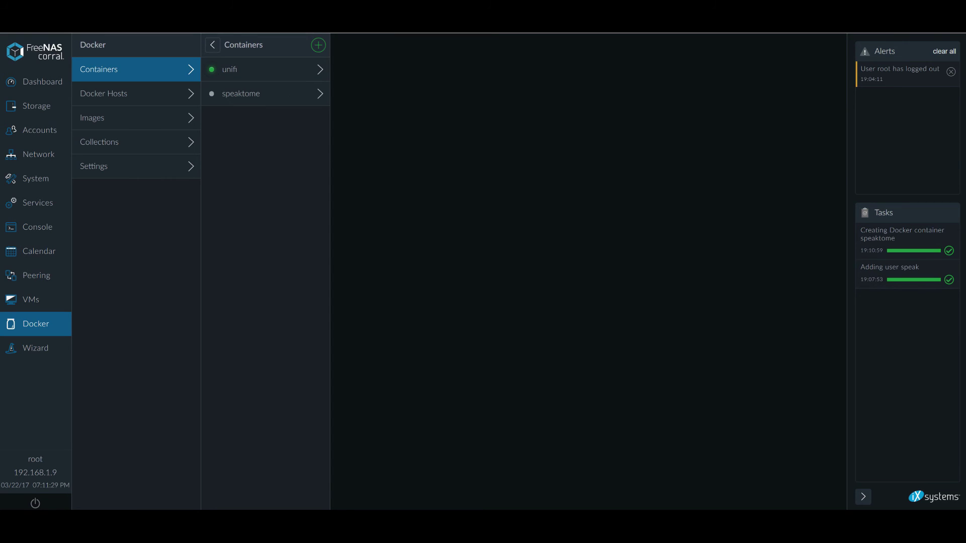
{"action": "left_click", "coordinate": [265, 94]}
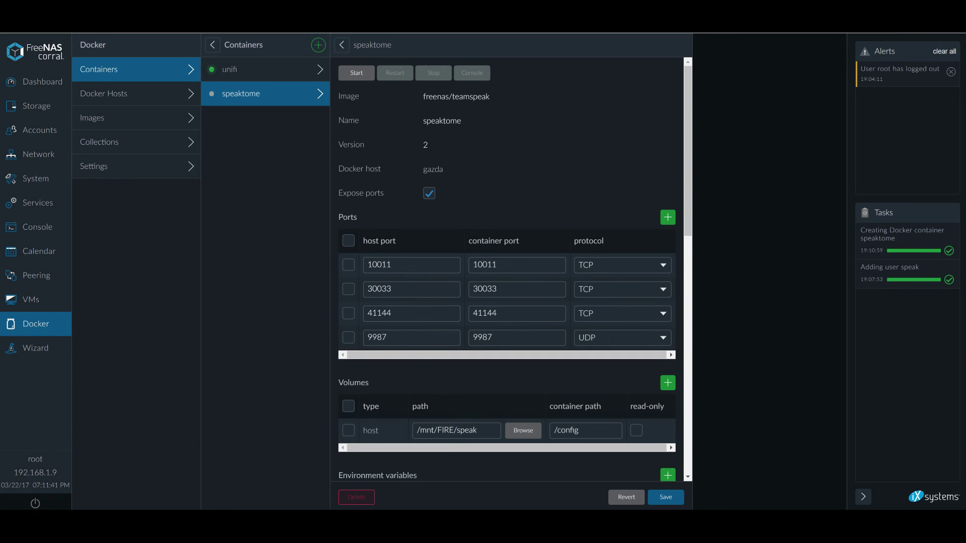
- Open a blank Notepad document and minimize it so it is ready for notes
{"action": "key", "text": "super"}
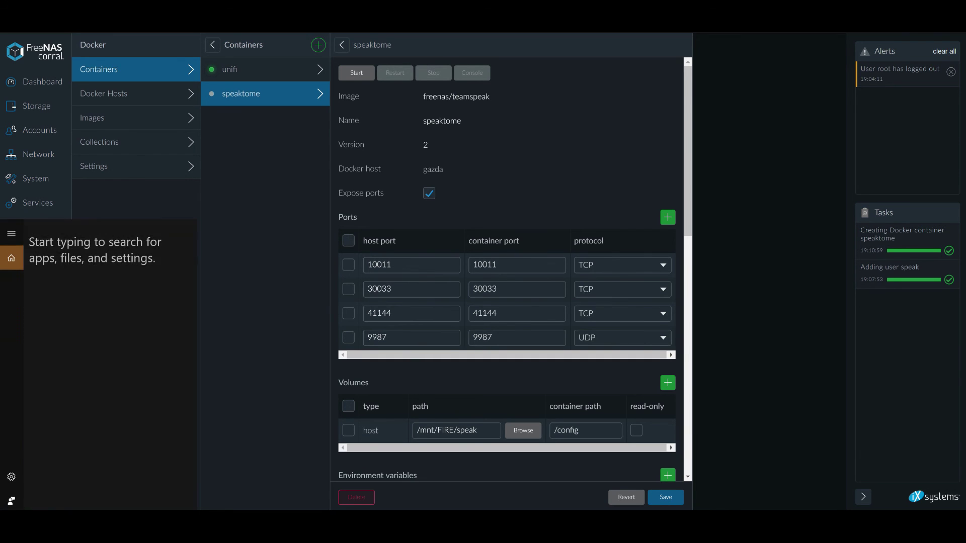
{"action": "type", "text": "notepad"}
{"action": "key", "text": "Return"}
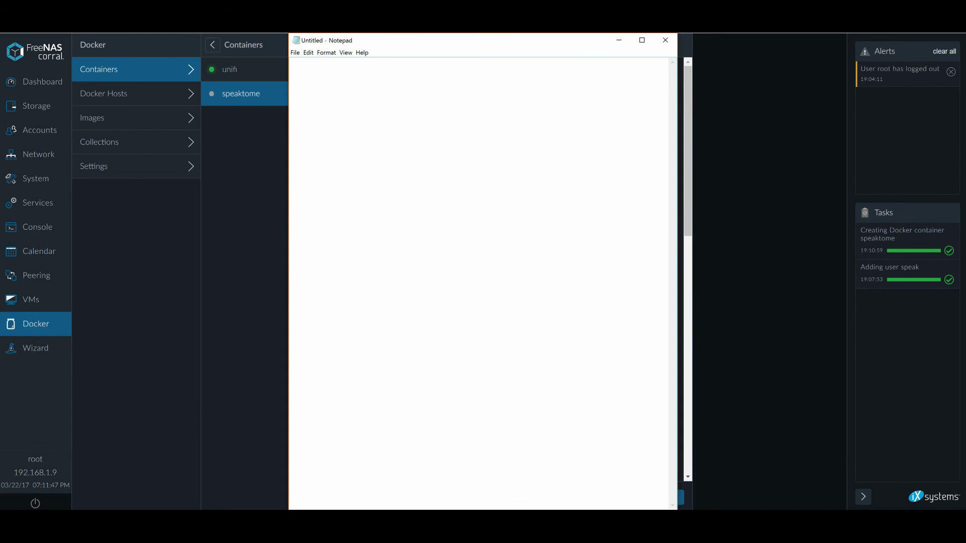
{"action": "left_click", "coordinate": [619, 40]}
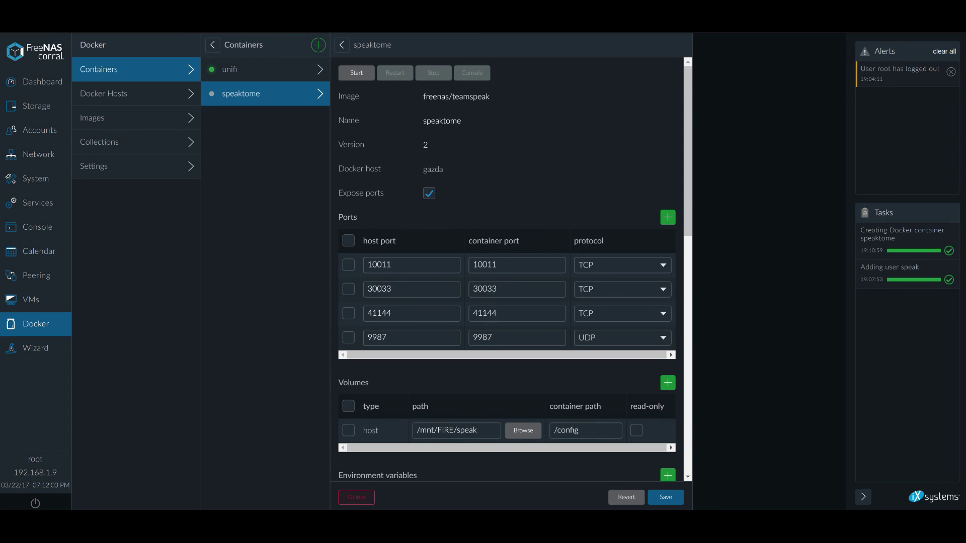
- Start the speaktome container and open its console
{"action": "left_click", "coordinate": [356, 73]}
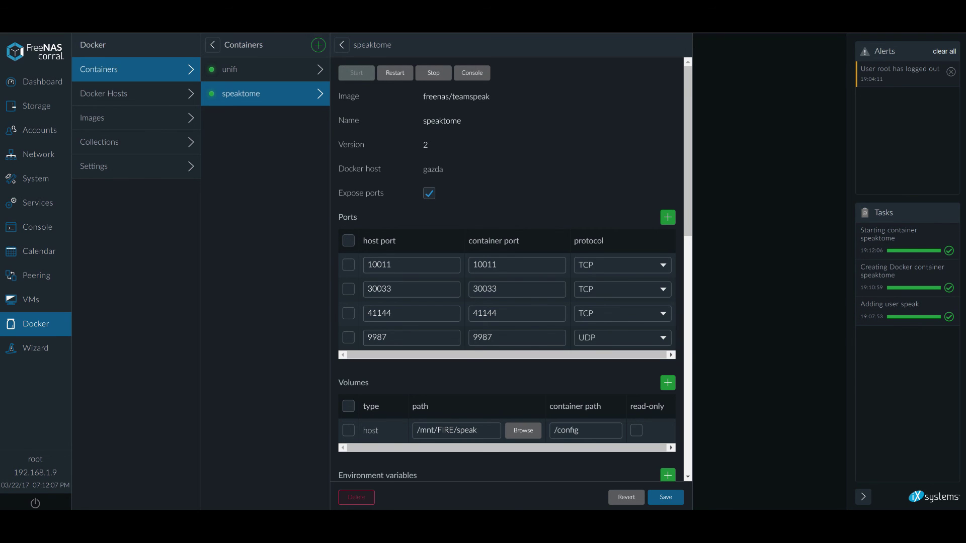
{"action": "scroll", "coordinate": [510, 269], "scroll_direction": "down", "scroll_amount": 10}
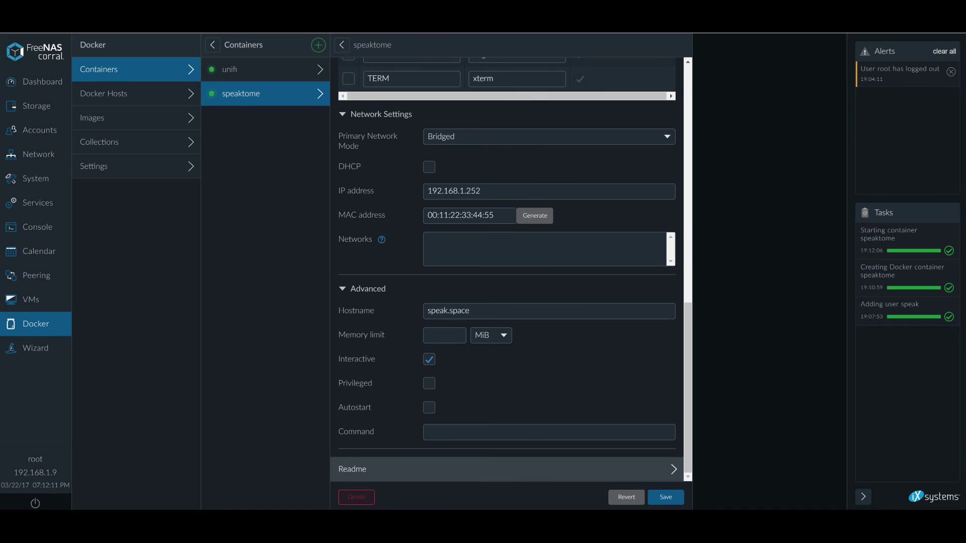
{"action": "scroll", "coordinate": [510, 269], "scroll_direction": "up", "scroll_amount": 10}
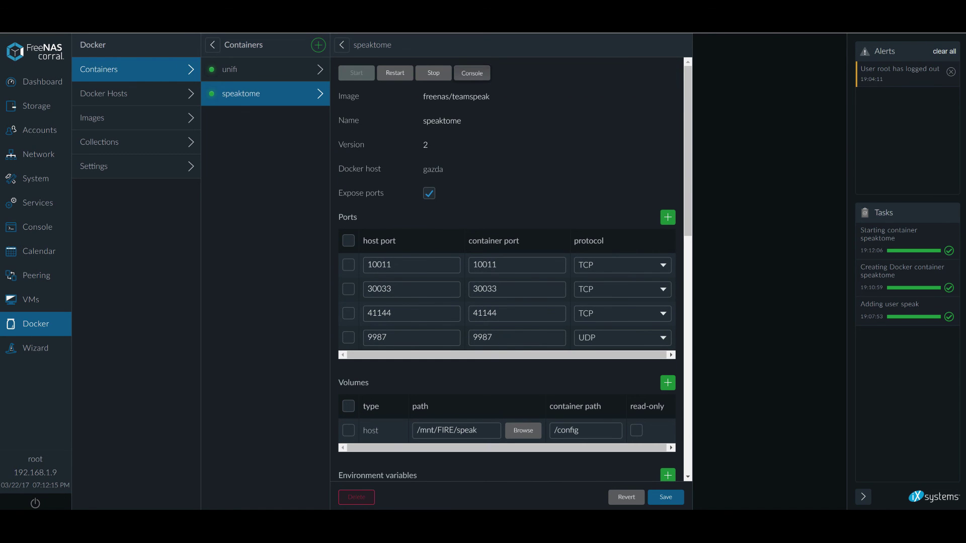
{"action": "left_click", "coordinate": [472, 72]}
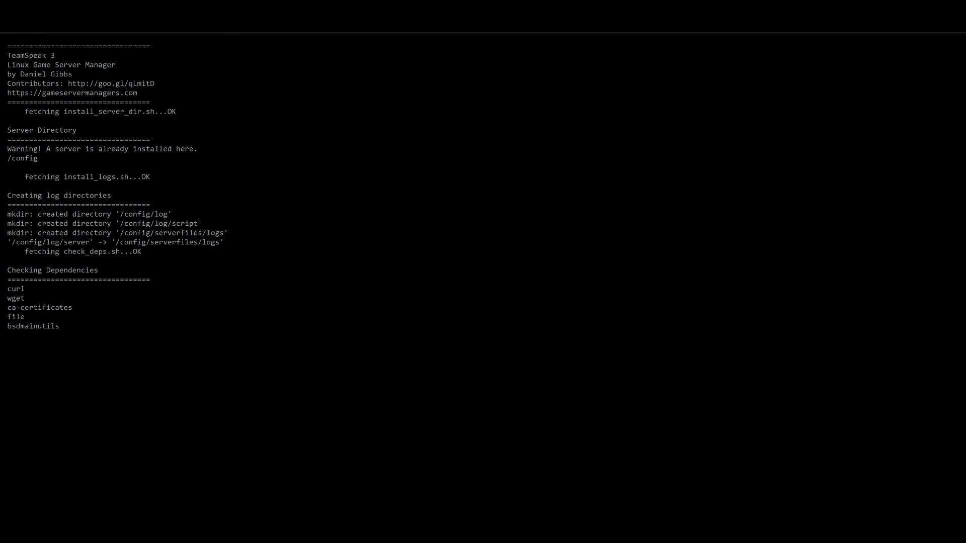